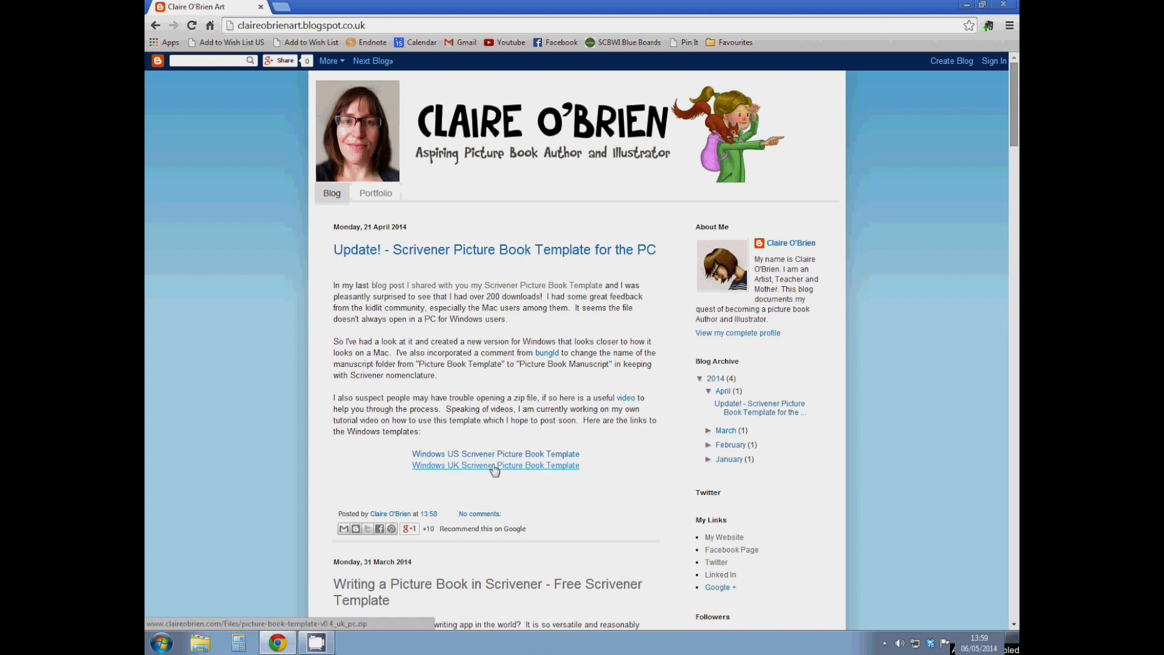
Step: Save the linked Windows UK Scrivener Picture Book Template zip file to the Desktop
{"action": "right_click", "coordinate": [494, 466]}
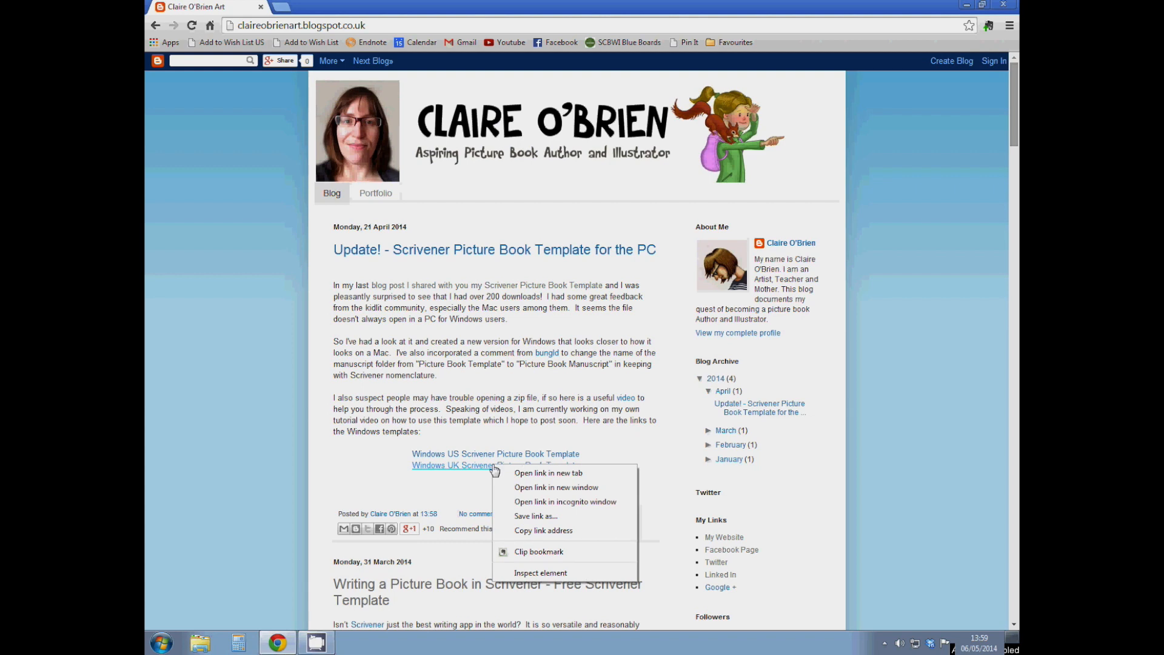
{"action": "left_click", "coordinate": [556, 518]}
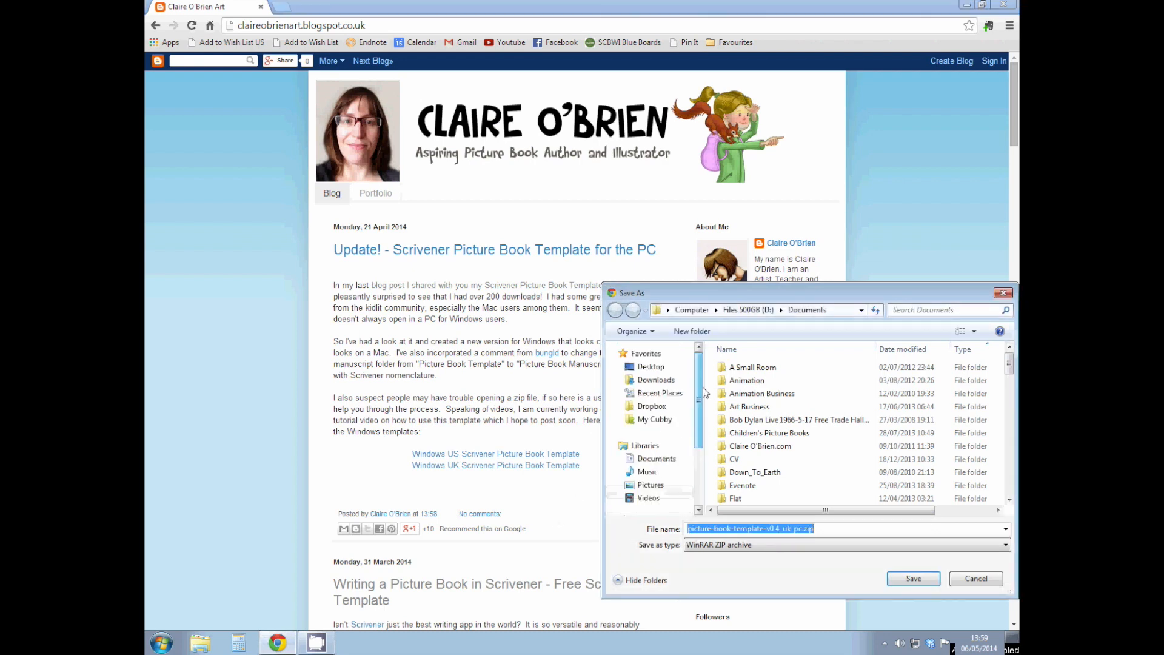
{"action": "left_click", "coordinate": [658, 367]}
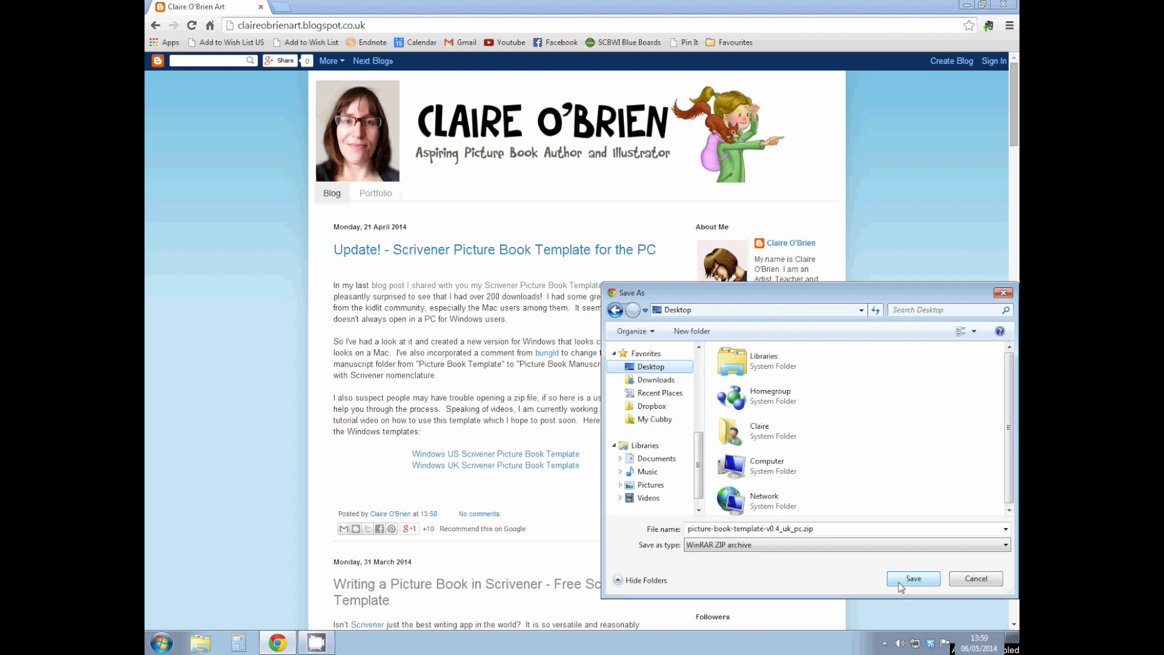
{"action": "left_click", "coordinate": [898, 584]}
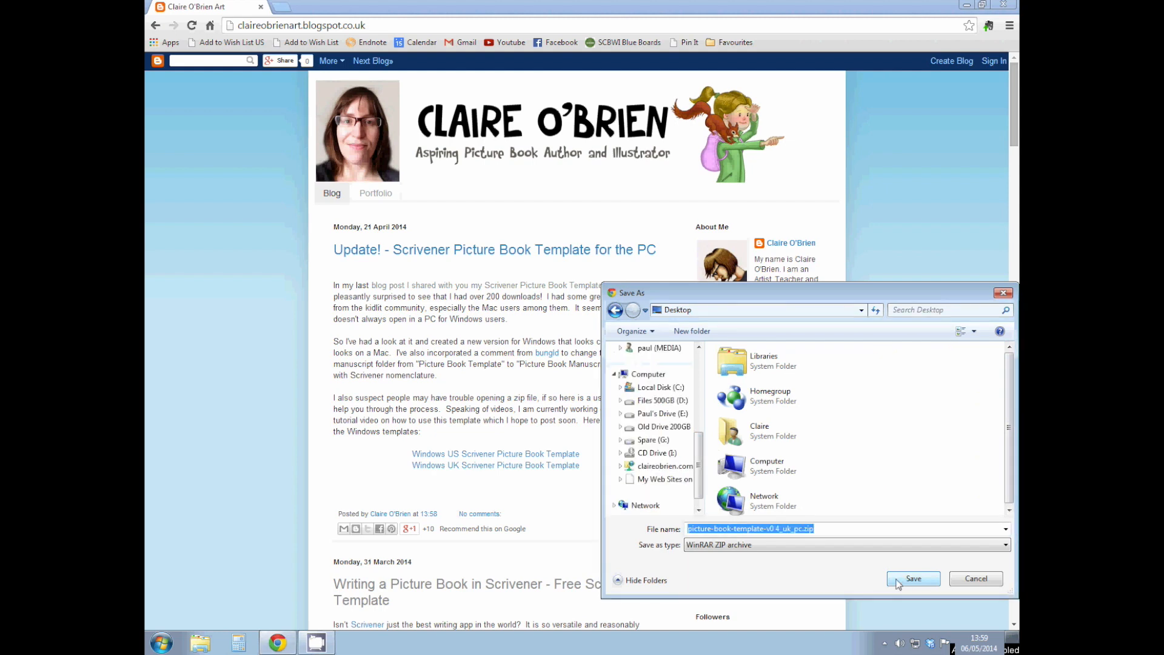
{"action": "left_click", "coordinate": [899, 585]}
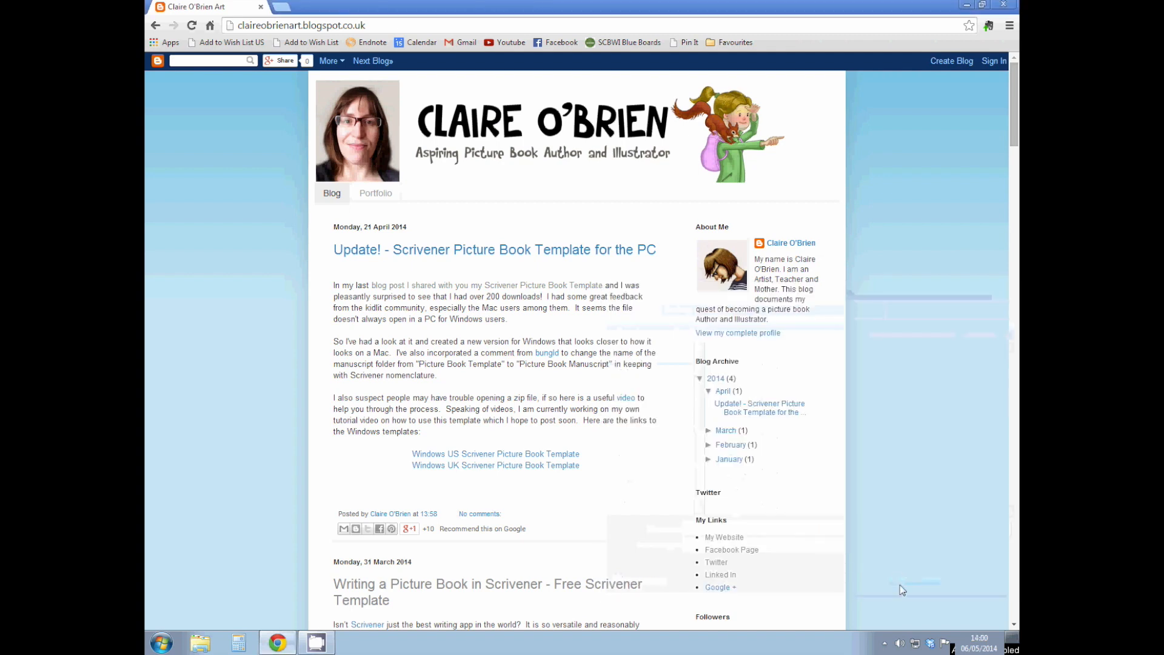
Step: Switch to the desktop and extract the downloaded picture book template zip to C:\Users\user\Desktop
{"action": "left_click", "coordinate": [1012, 652]}
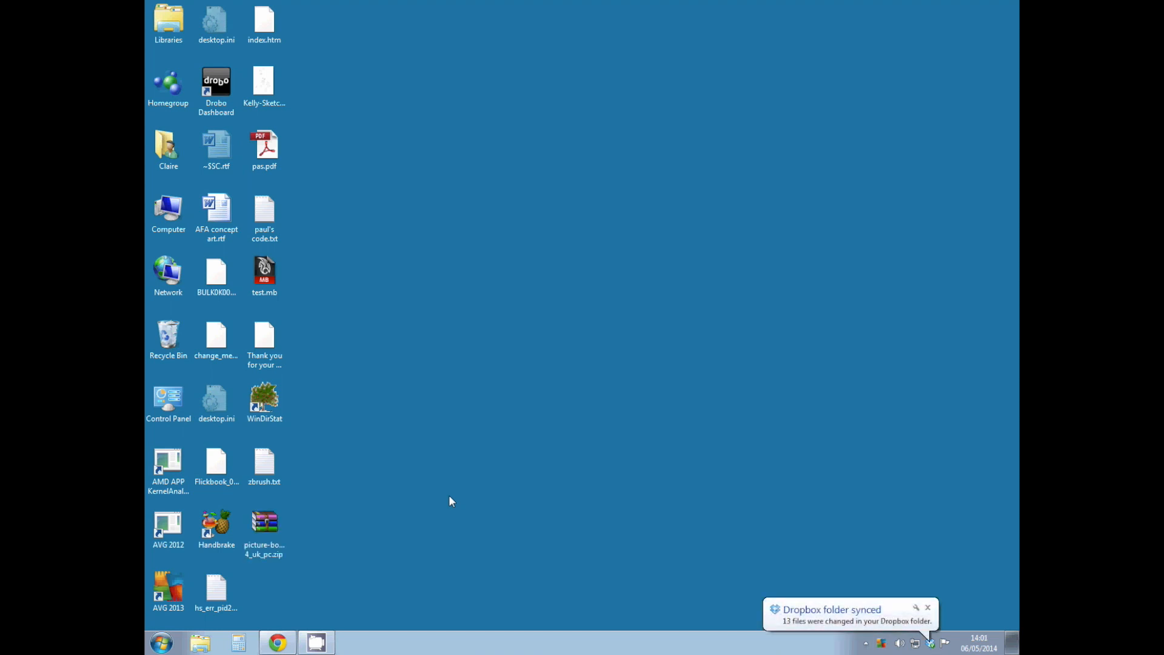
{"action": "left_click", "coordinate": [277, 528]}
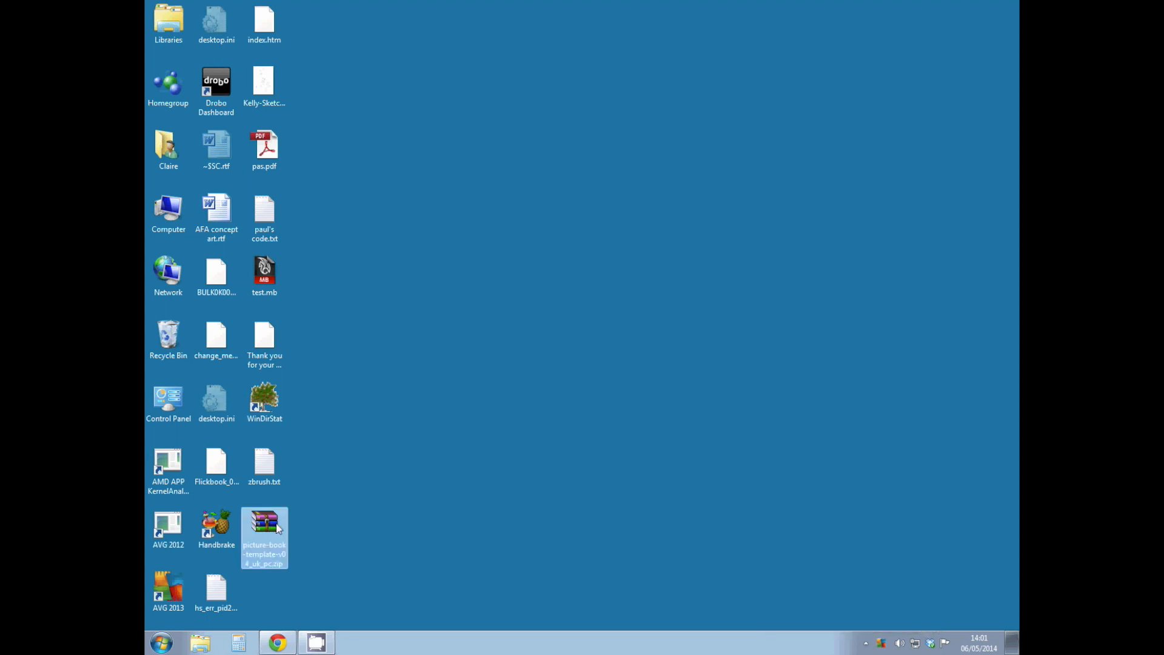
{"action": "right_click", "coordinate": [277, 528]}
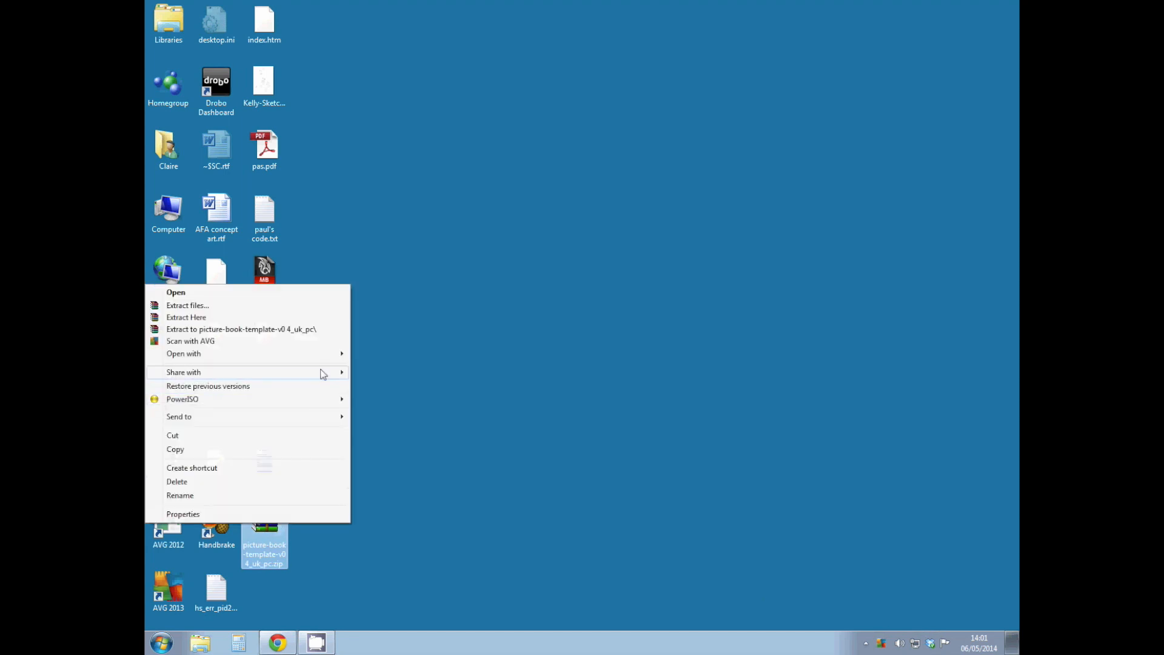
{"action": "mouse_move", "coordinate": [326, 359]}
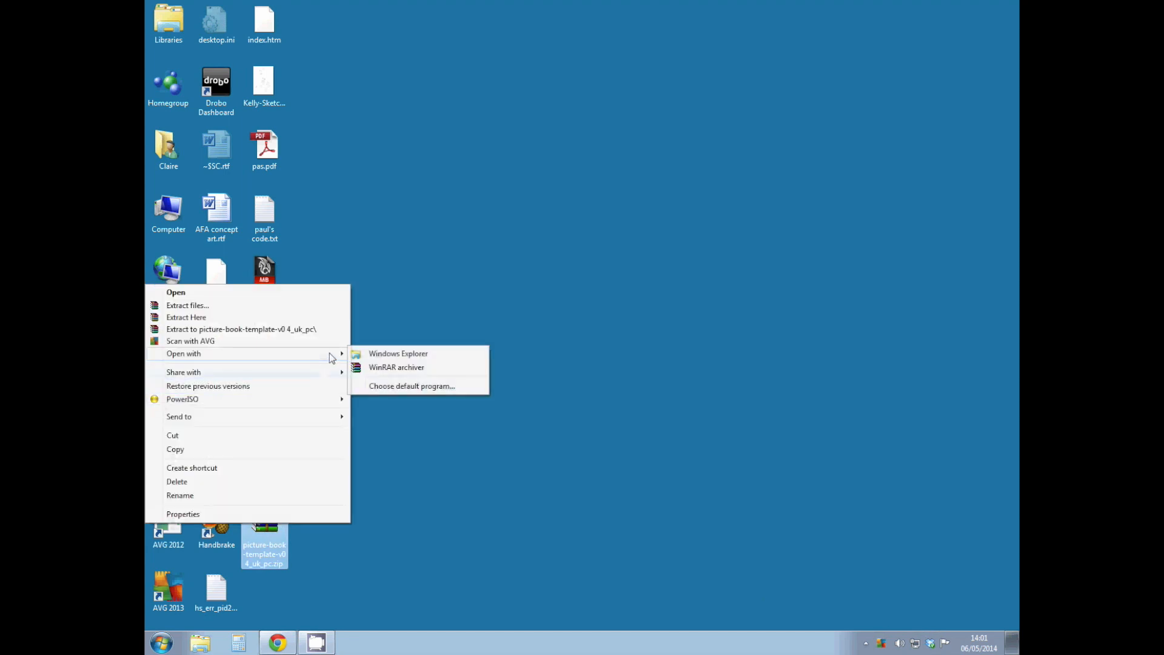
{"action": "left_click", "coordinate": [306, 308]}
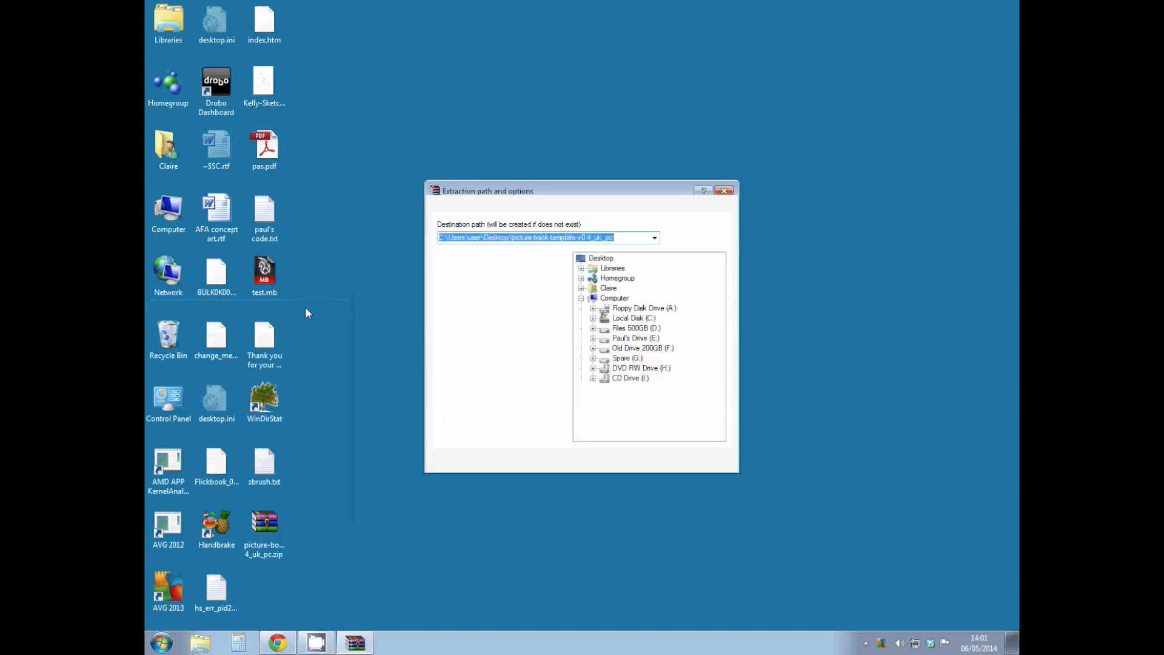
{"action": "left_click", "coordinate": [581, 269]}
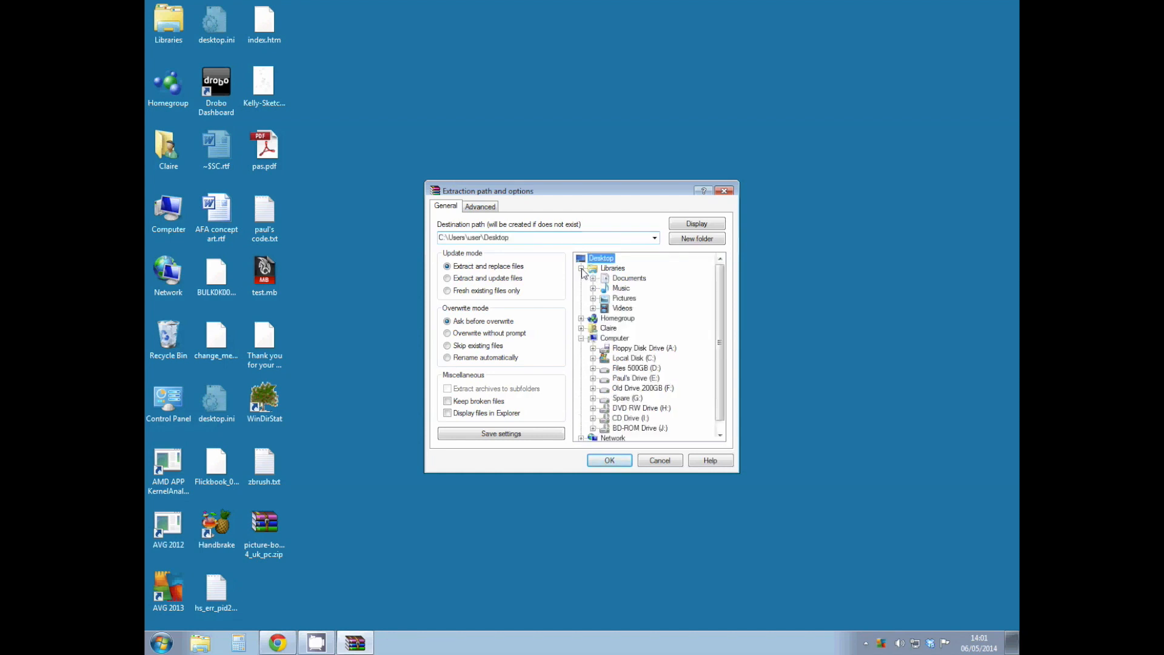
{"action": "left_click", "coordinate": [627, 278]}
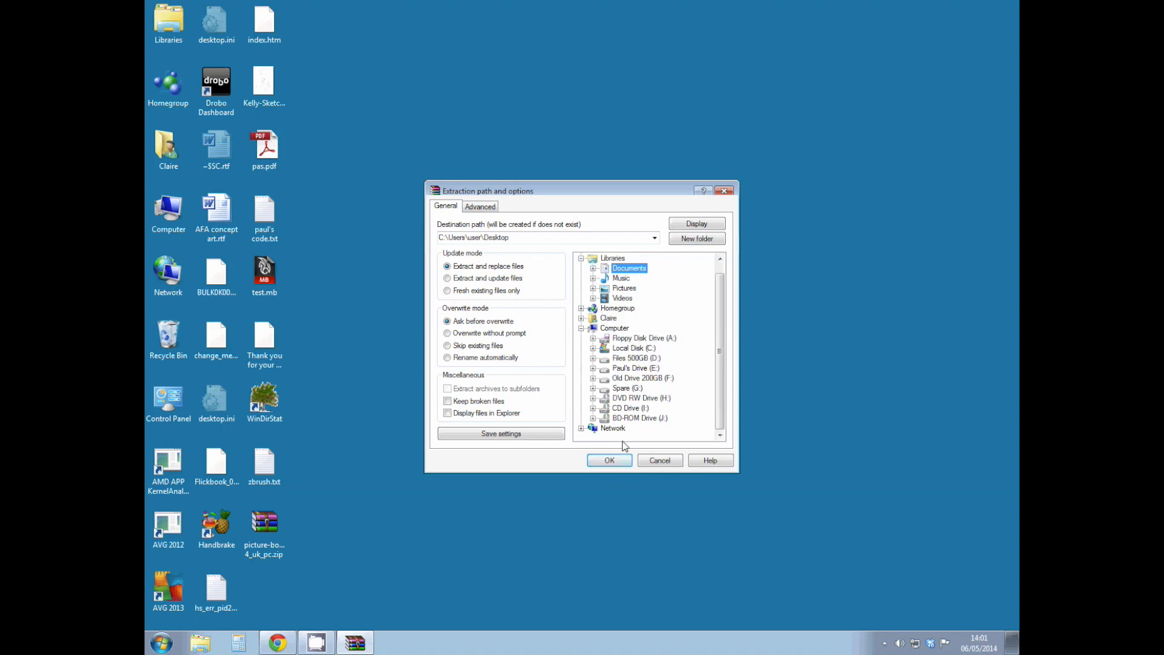
{"action": "left_click", "coordinate": [610, 460]}
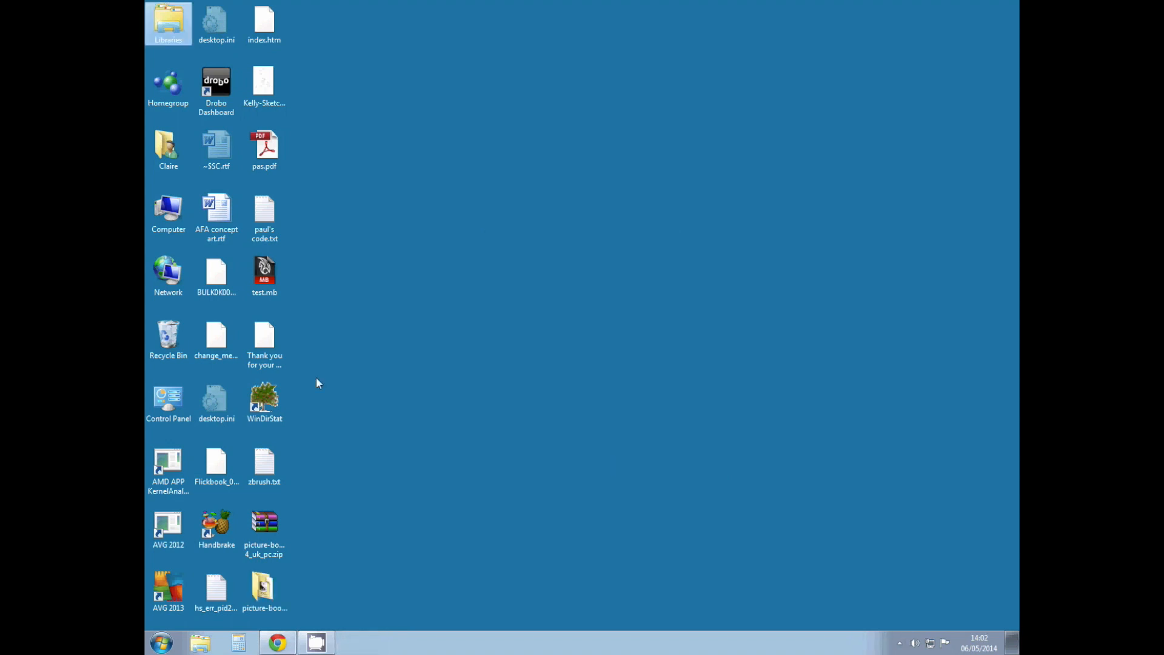
Step: Open the extracted picture book template folder and move its window away from the desktop icons
{"action": "left_click", "coordinate": [263, 588]}
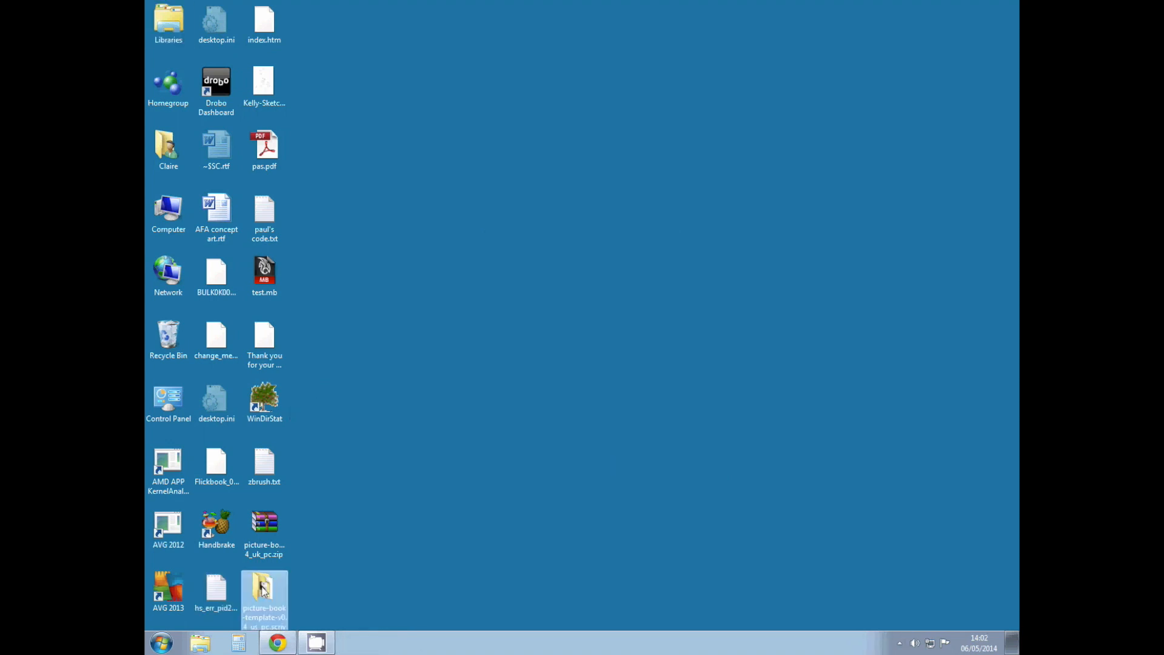
{"action": "double_click", "coordinate": [264, 590]}
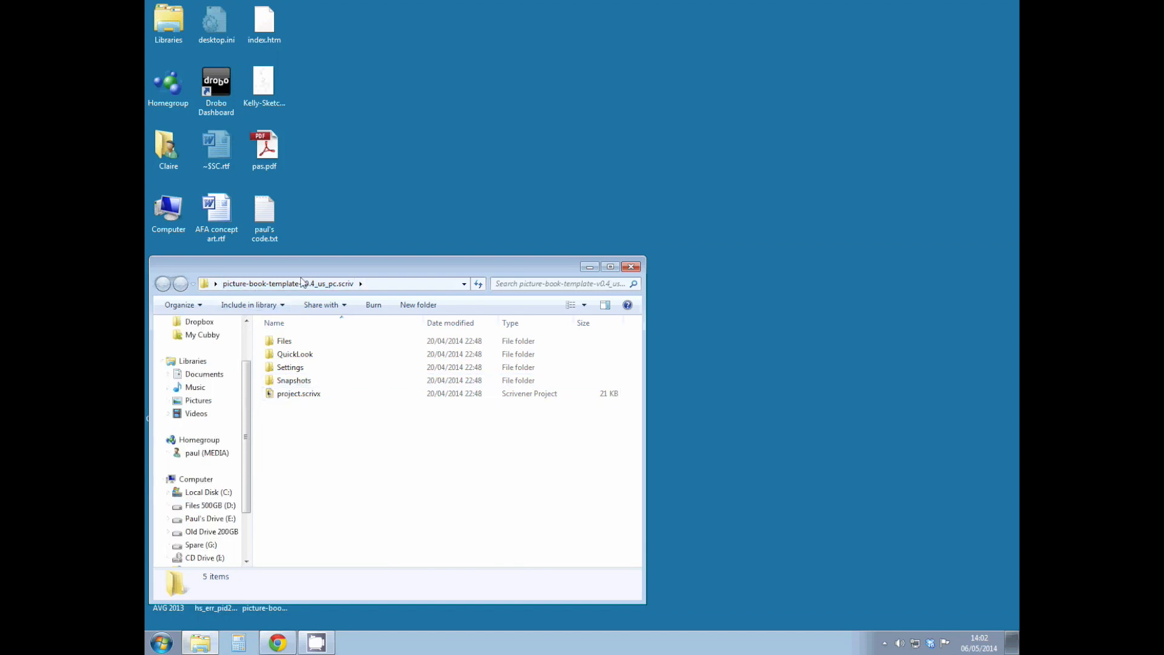
{"action": "left_click_drag", "start_coordinate": [302, 282], "coordinate": [597, 71]}
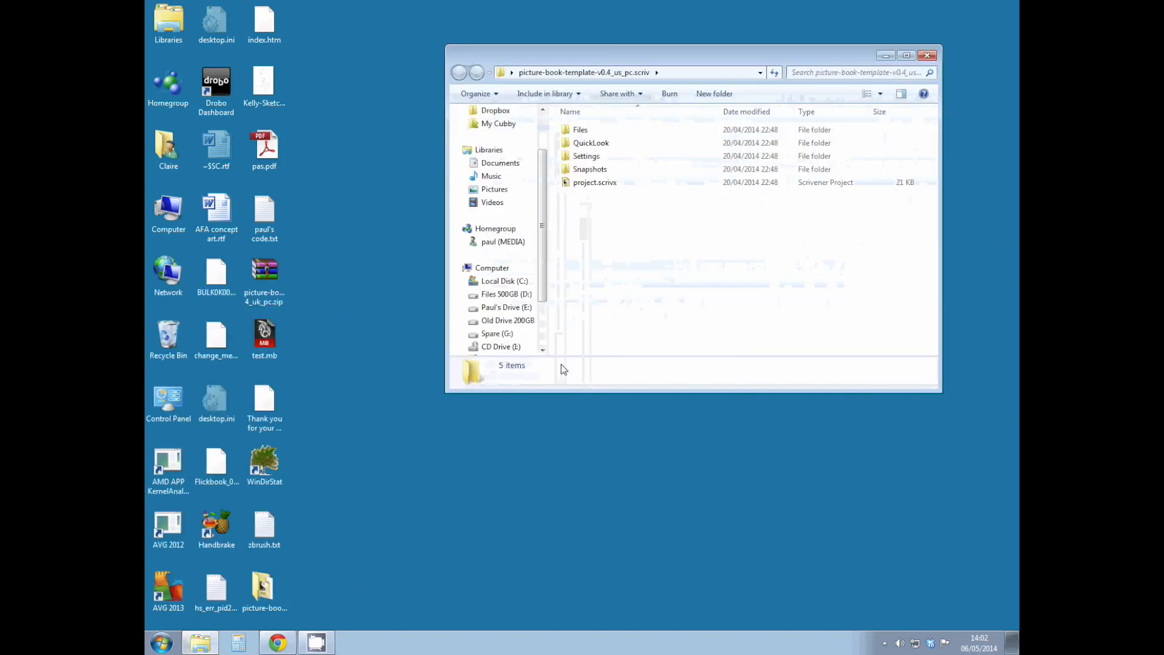
Step: Browse from the Documents library to the writing folder in Dropbox and try to move the extracted template folder there
{"action": "left_click", "coordinate": [500, 162]}
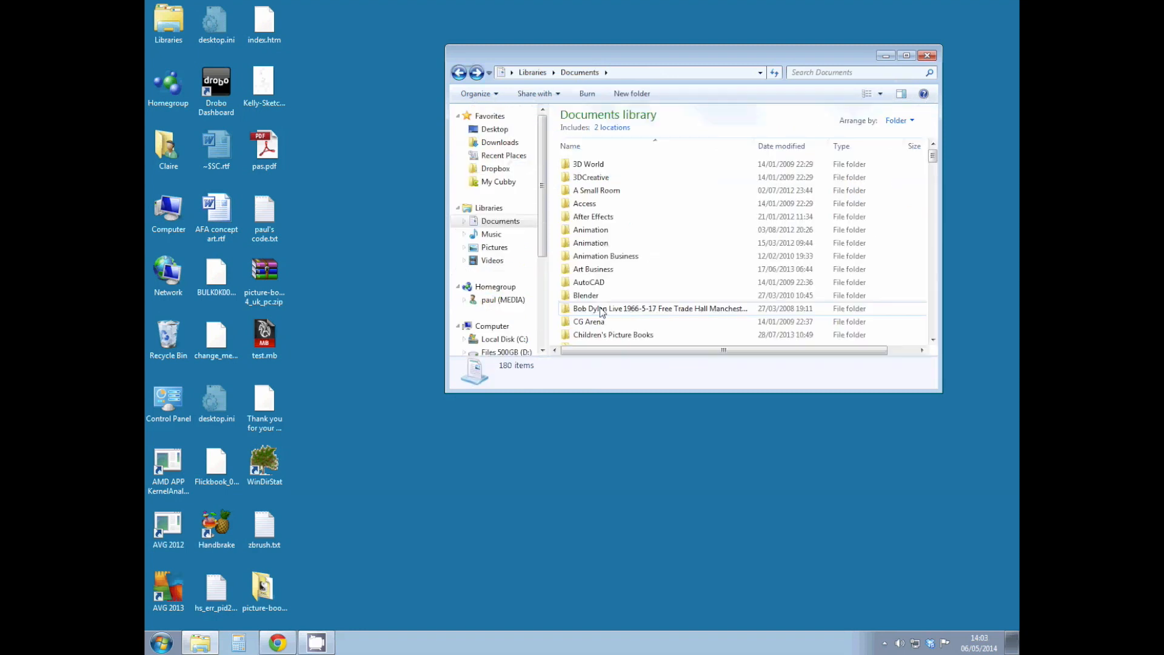
{"action": "left_click", "coordinate": [602, 335]}
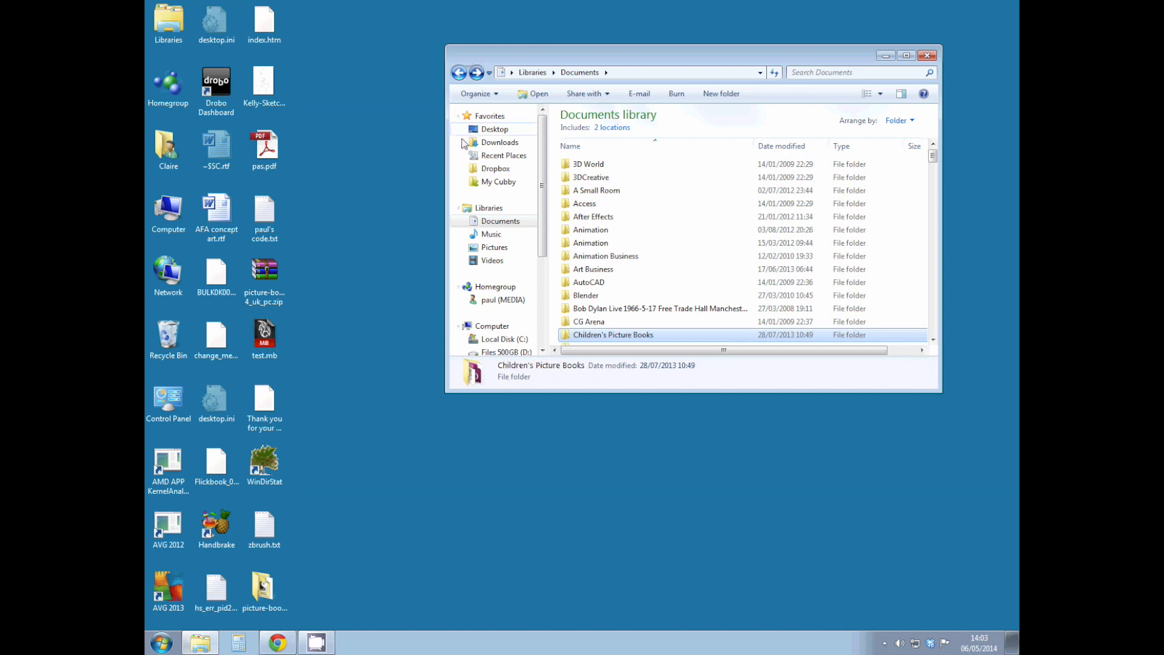
{"action": "left_click", "coordinate": [493, 170]}
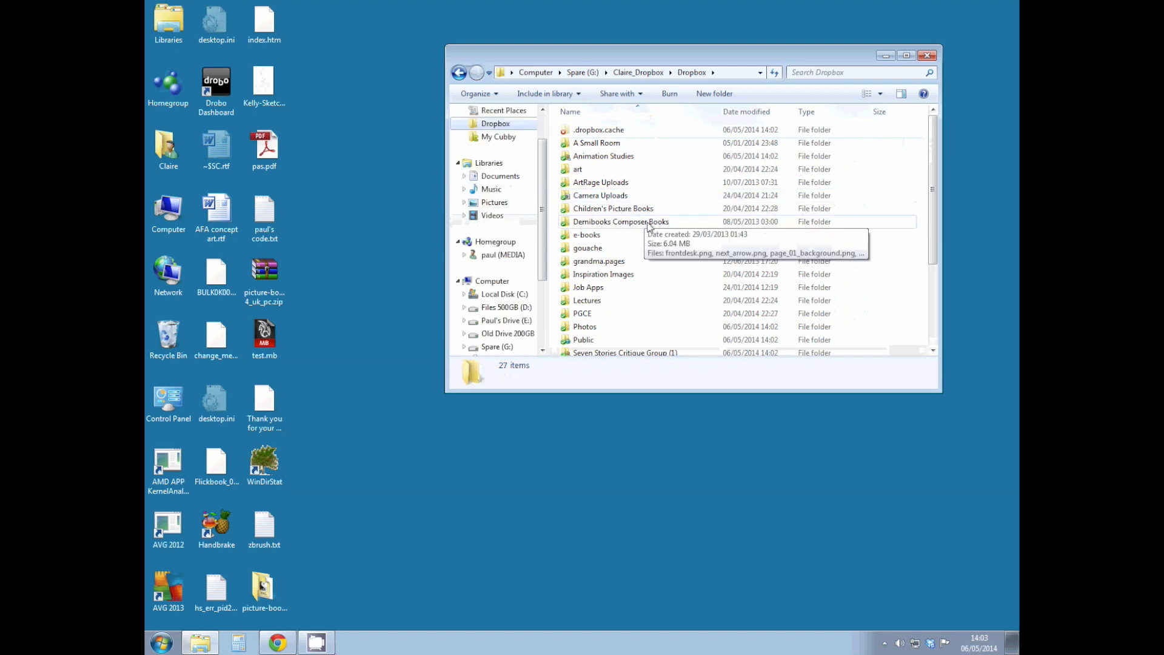
{"action": "left_click_drag", "start_coordinate": [934, 205], "coordinate": [945, 283]}
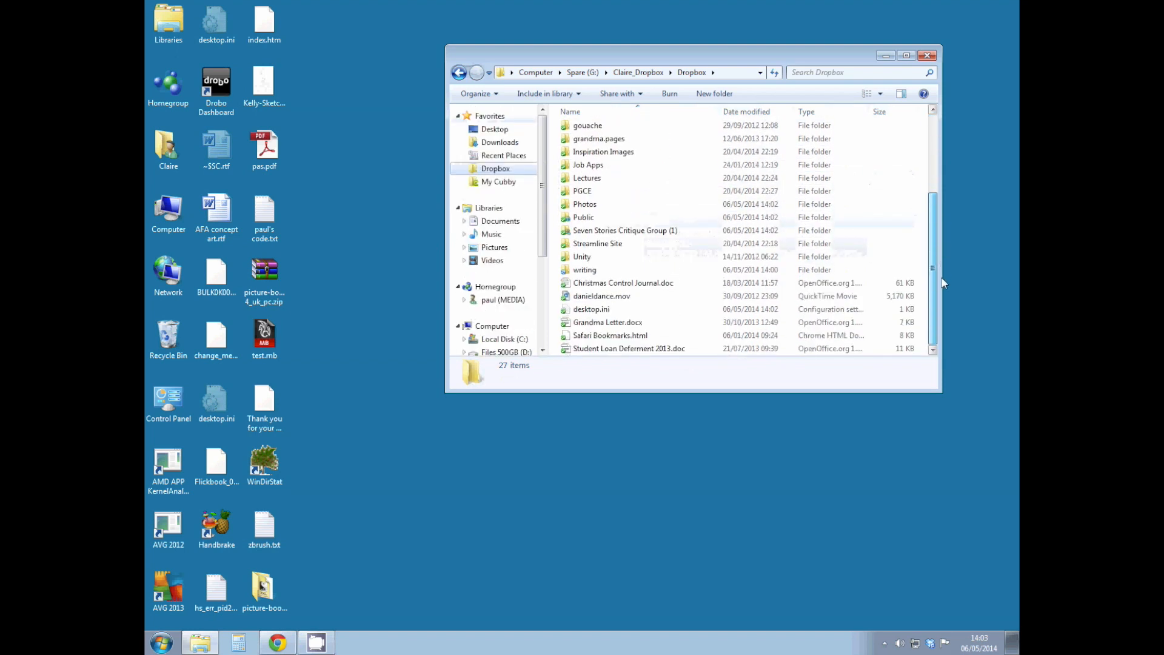
{"action": "double_click", "coordinate": [577, 272]}
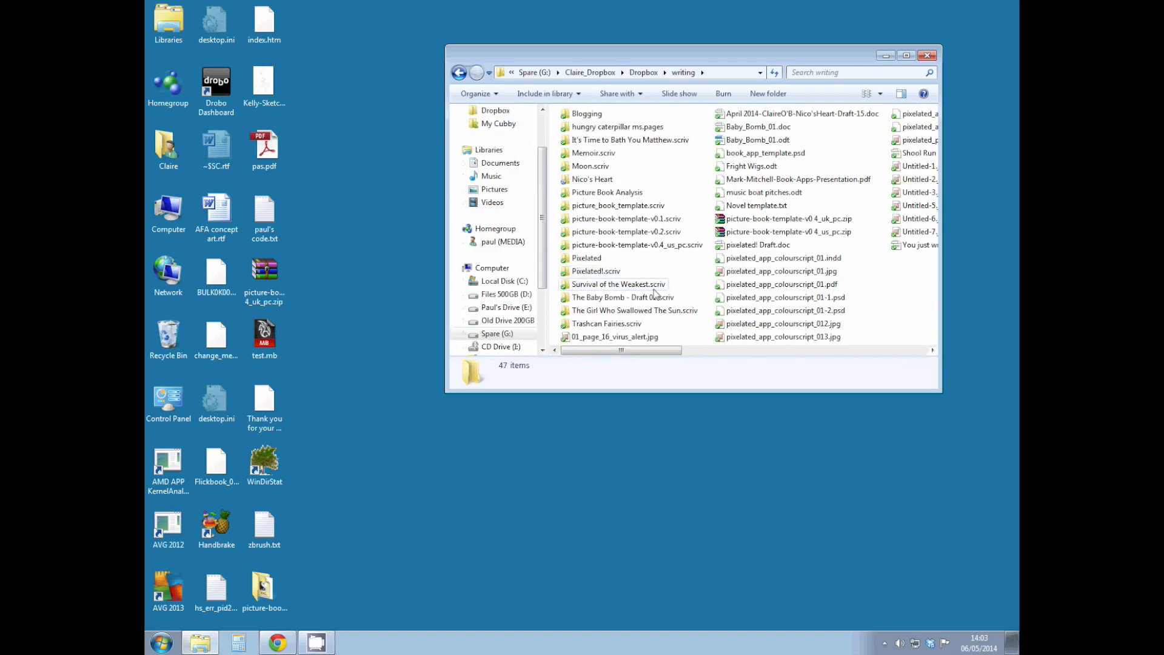
{"action": "scroll", "coordinate": [654, 293], "scroll_direction": "down", "scroll_amount": 3}
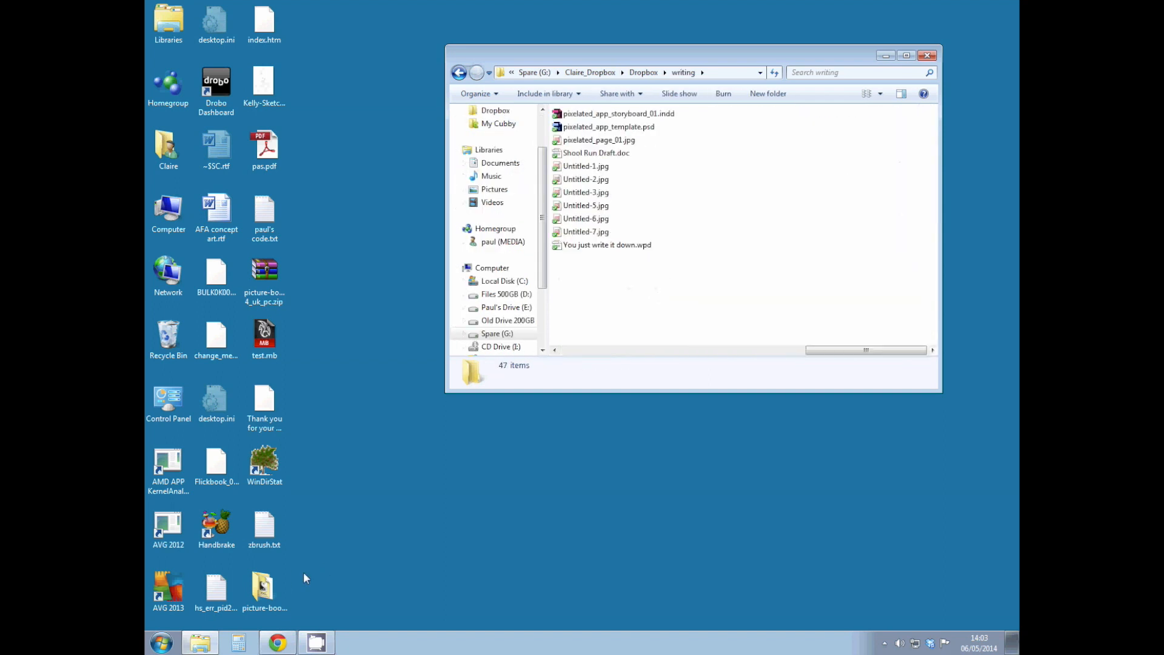
{"action": "left_click_drag", "start_coordinate": [263, 588], "coordinate": [602, 303]}
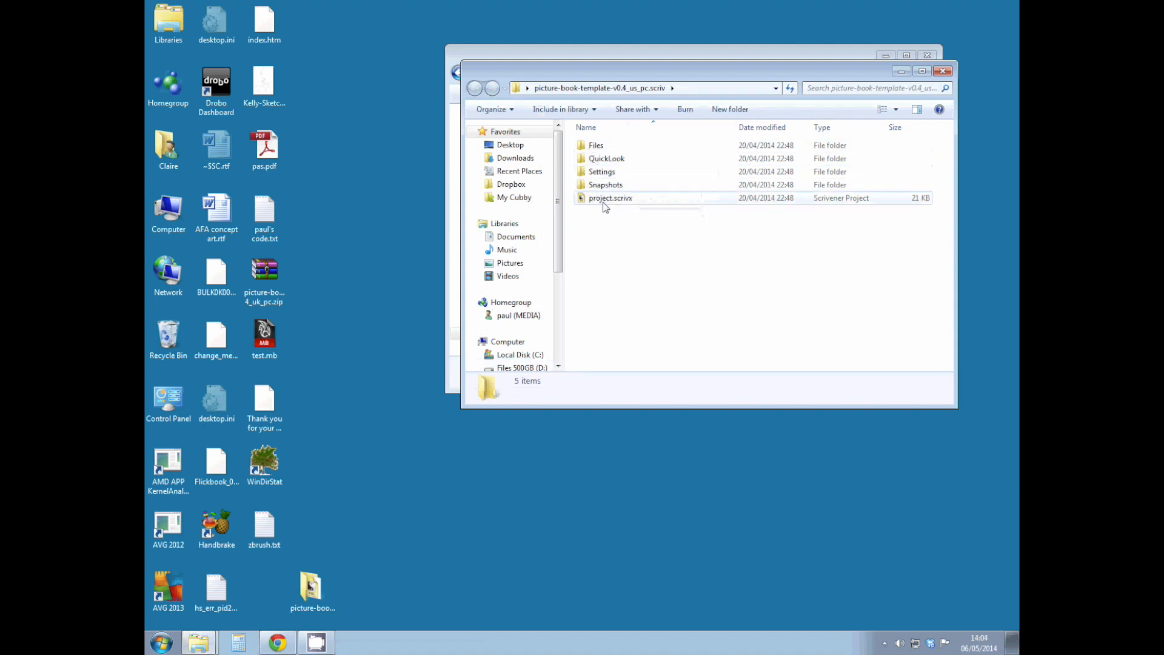
Step: Open project.scrivx from the extracted template folder in Scrivener and continue with the trial version
{"action": "left_click", "coordinate": [602, 201]}
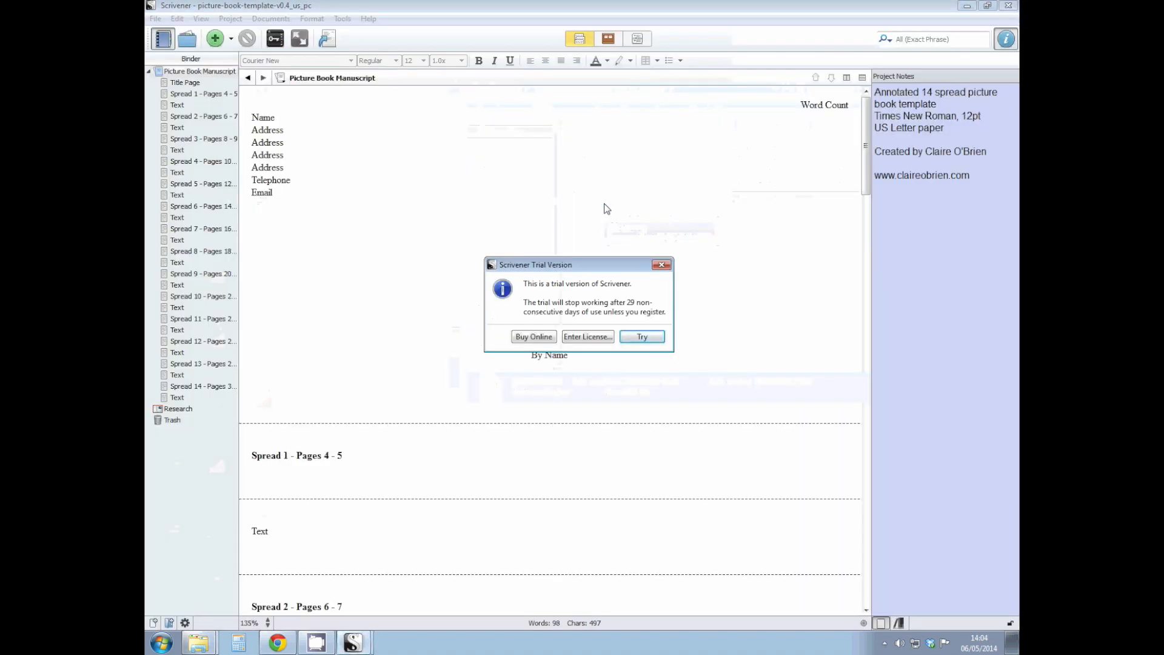
{"action": "left_click", "coordinate": [641, 337]}
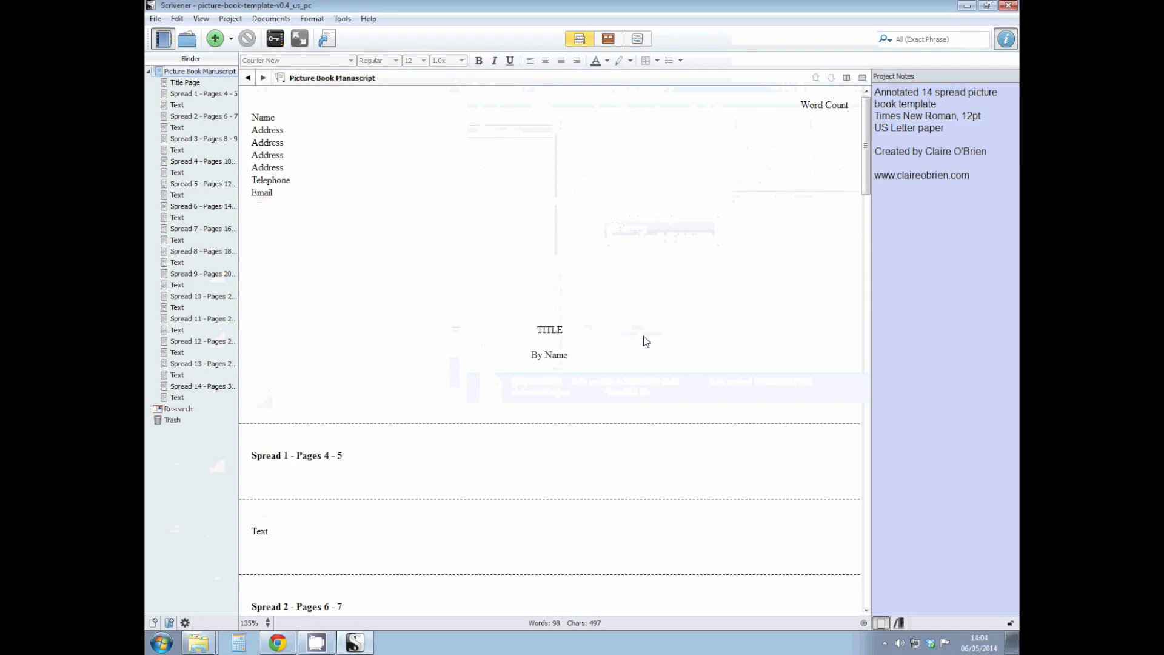
Step: Look through the Picture Book Manuscript as continuous text and as index cards on the corkboard
{"action": "scroll", "coordinate": [487, 223], "scroll_direction": "down", "scroll_amount": 6}
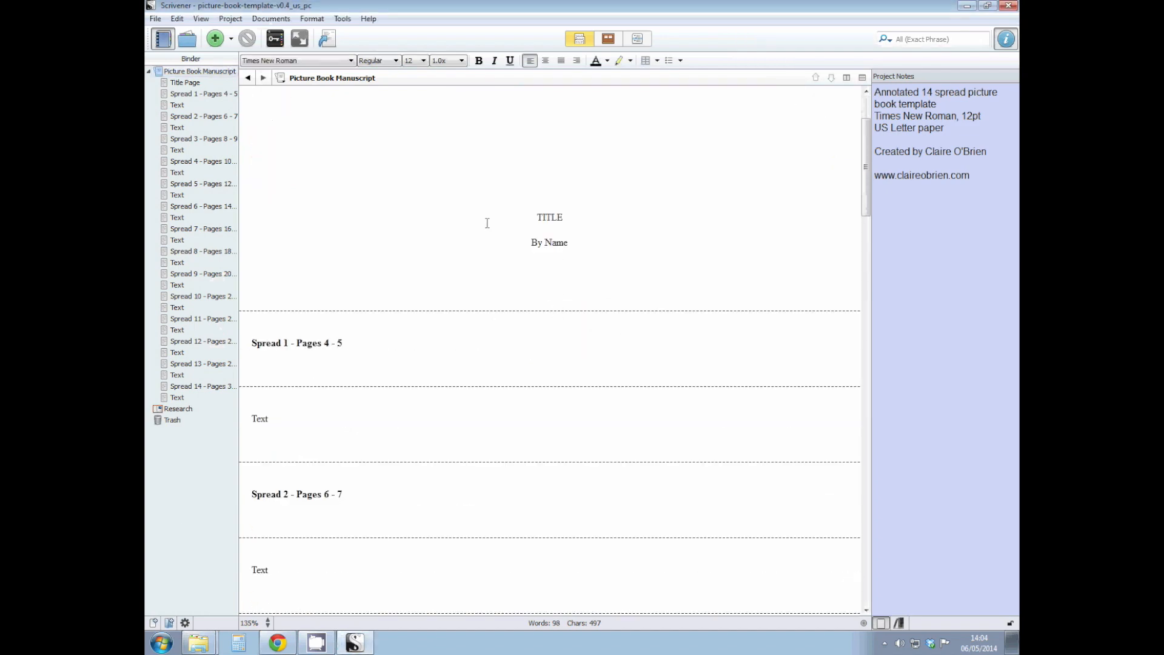
{"action": "scroll", "coordinate": [487, 224], "scroll_direction": "down", "scroll_amount": 2}
{"action": "scroll", "coordinate": [487, 224], "scroll_direction": "up", "scroll_amount": 12}
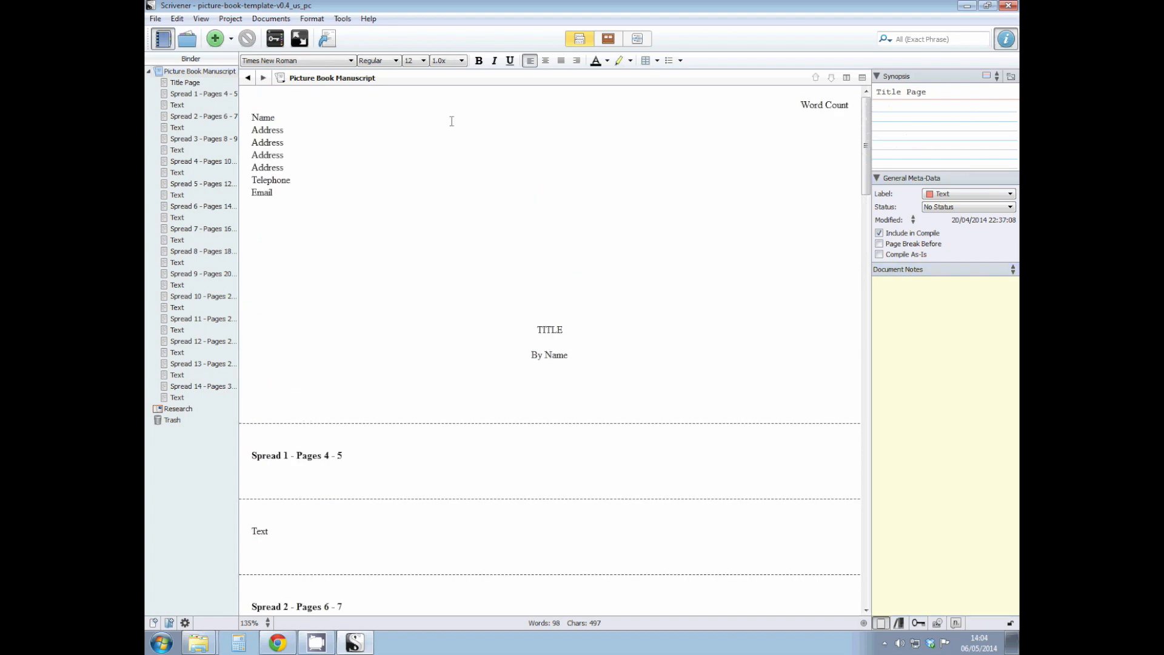
{"action": "left_click", "coordinate": [609, 42]}
{"action": "scroll", "coordinate": [690, 204], "scroll_direction": "down", "scroll_amount": 5}
{"action": "scroll", "coordinate": [685, 202], "scroll_direction": "up", "scroll_amount": 5}
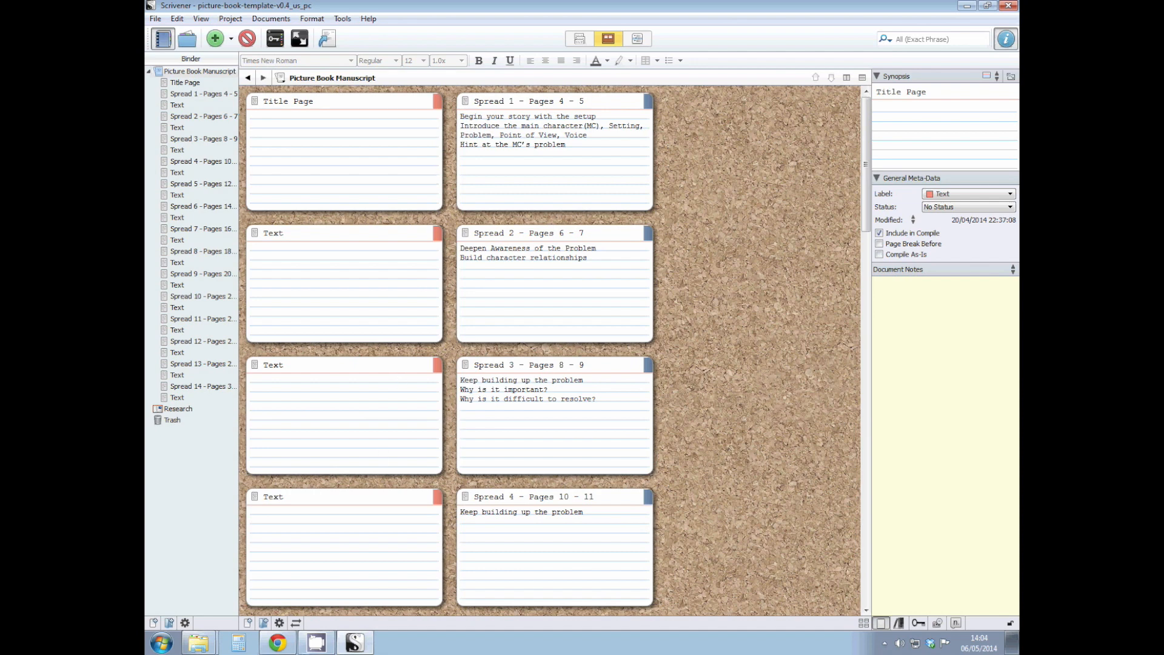
{"action": "left_click", "coordinate": [332, 644]}
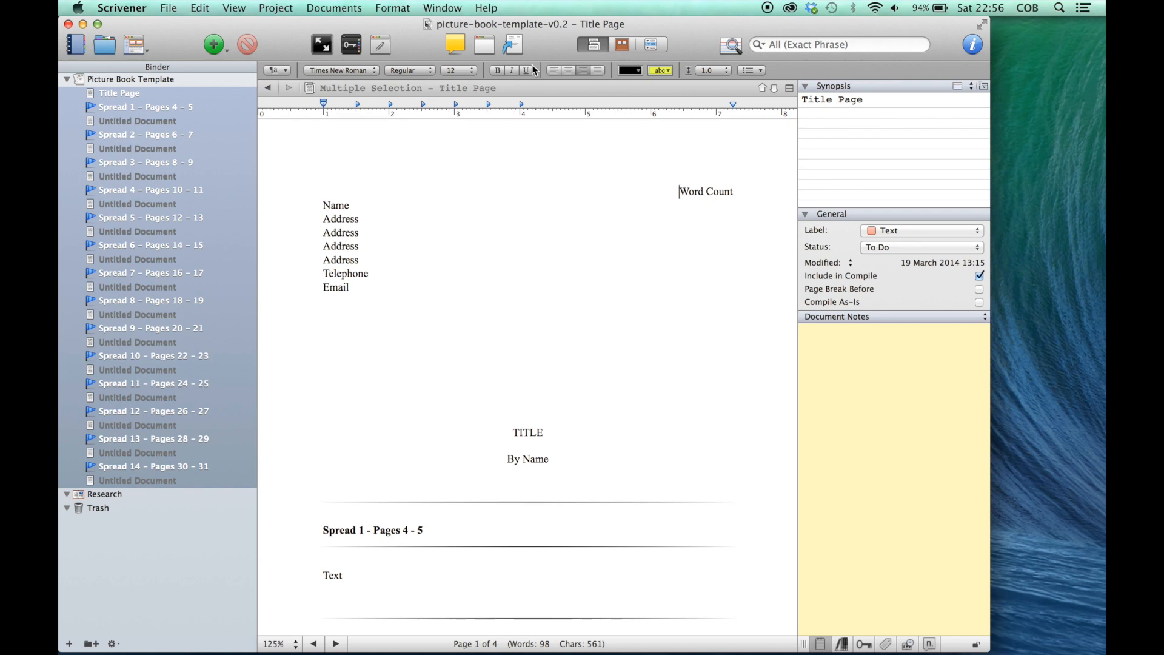
{"action": "left_click", "coordinate": [625, 45]}
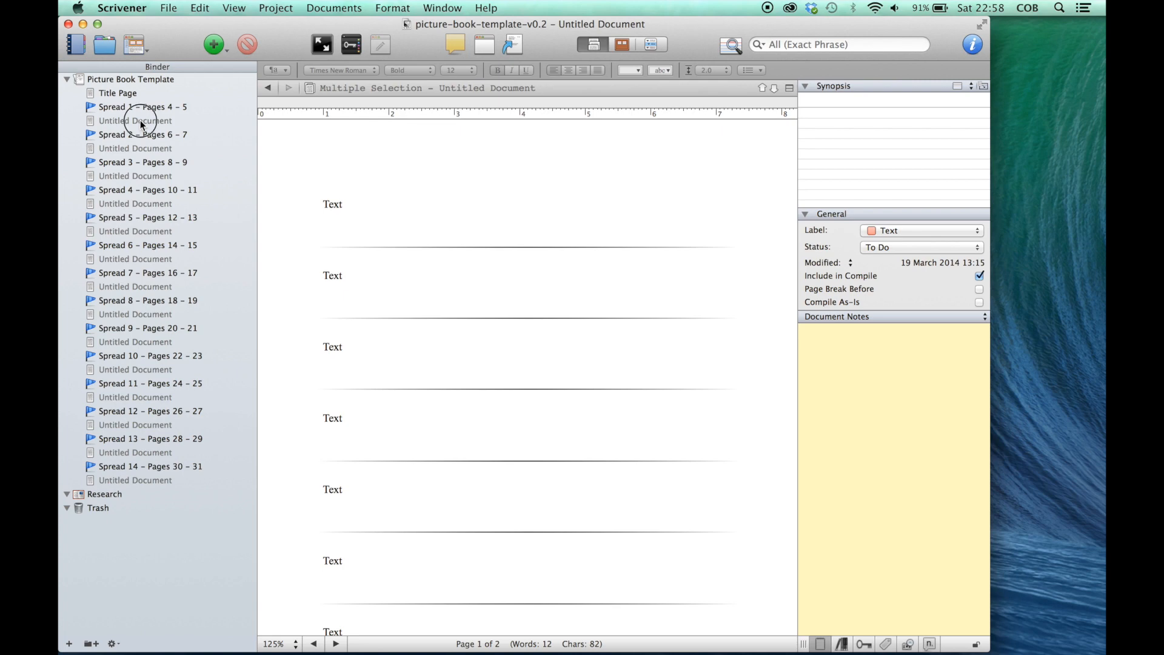
Step: Select only the fourteen untitled text documents in the Binder and look through their text as one continuous manuscript
{"action": "left_click", "coordinate": [140, 120]}
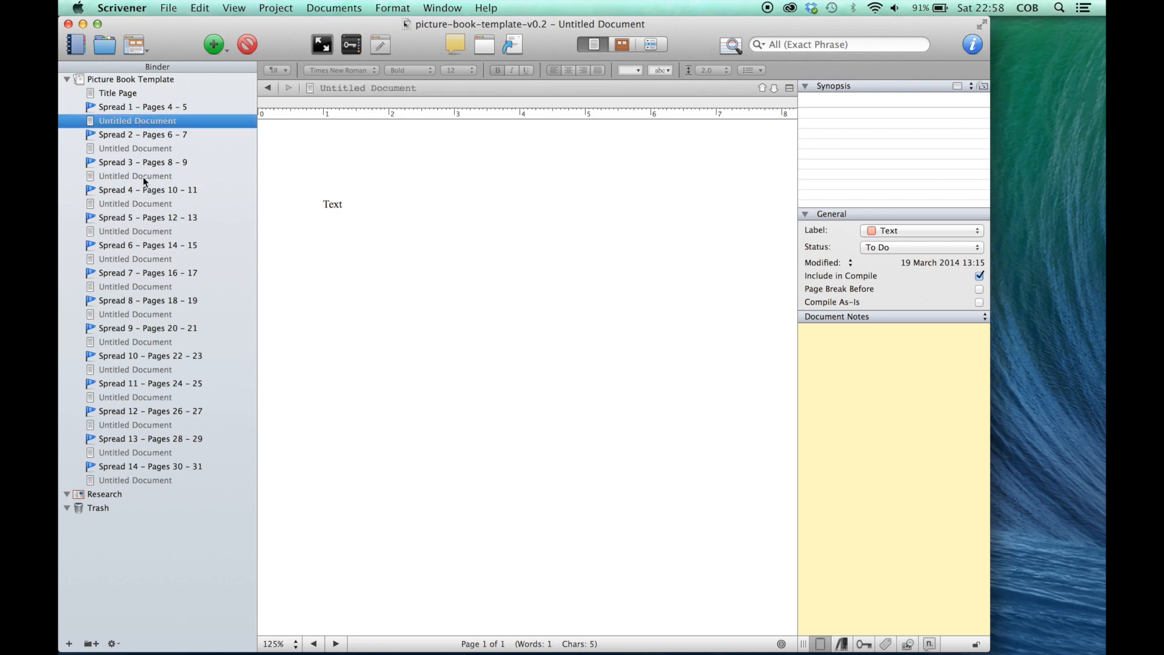
{"action": "left_click", "coordinate": [150, 149], "text": "super"}
{"action": "left_click", "coordinate": [148, 176], "text": "super"}
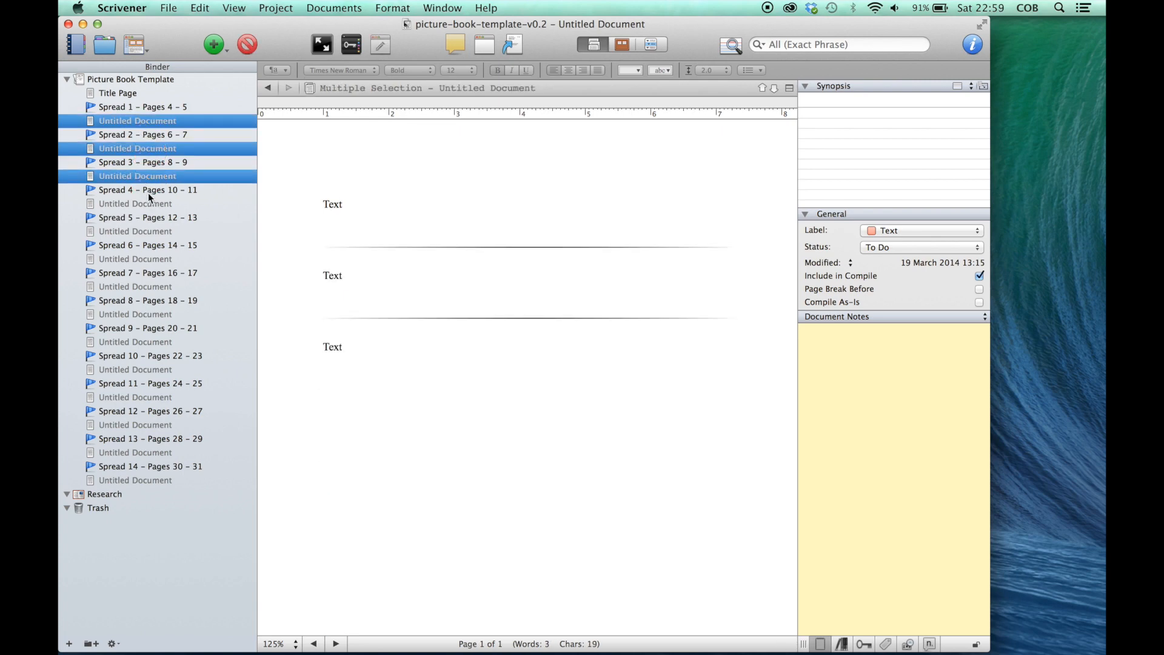
{"action": "left_click", "coordinate": [149, 204], "text": "super"}
{"action": "left_click", "coordinate": [149, 234], "text": "super"}
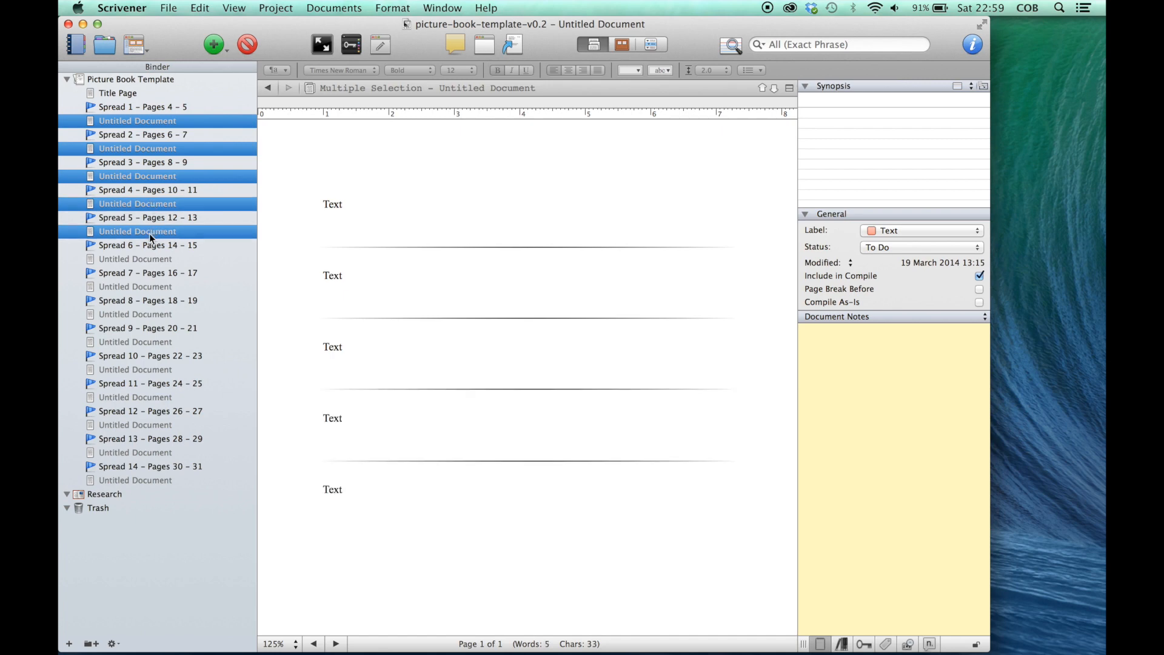
{"action": "left_click", "coordinate": [149, 259], "text": "super"}
{"action": "left_click", "coordinate": [147, 286], "text": "super"}
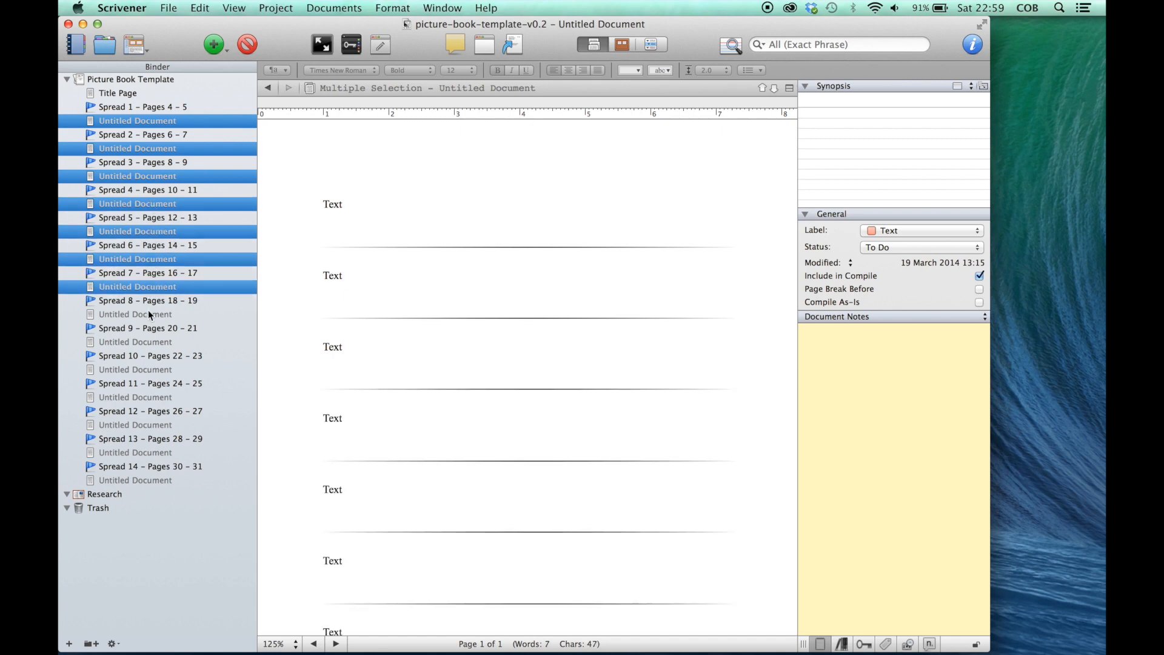
{"action": "left_click", "coordinate": [149, 314], "text": "super"}
{"action": "left_click", "coordinate": [147, 342], "text": "super"}
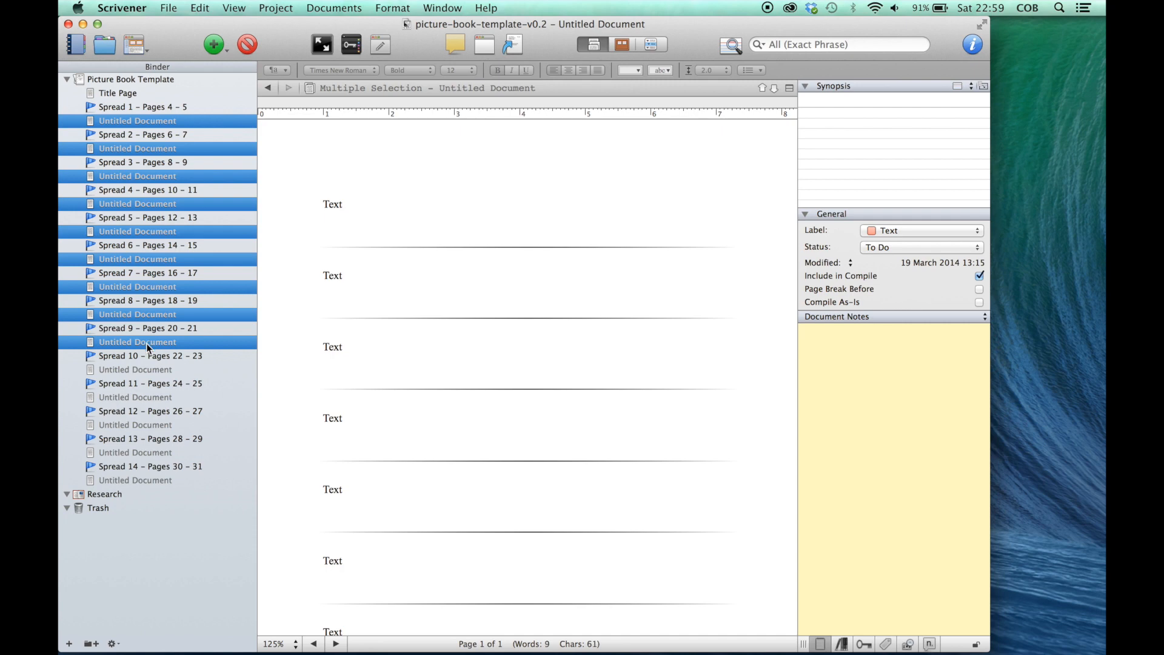
{"action": "left_click", "coordinate": [147, 370], "text": "super"}
{"action": "left_click", "coordinate": [146, 398], "text": "super"}
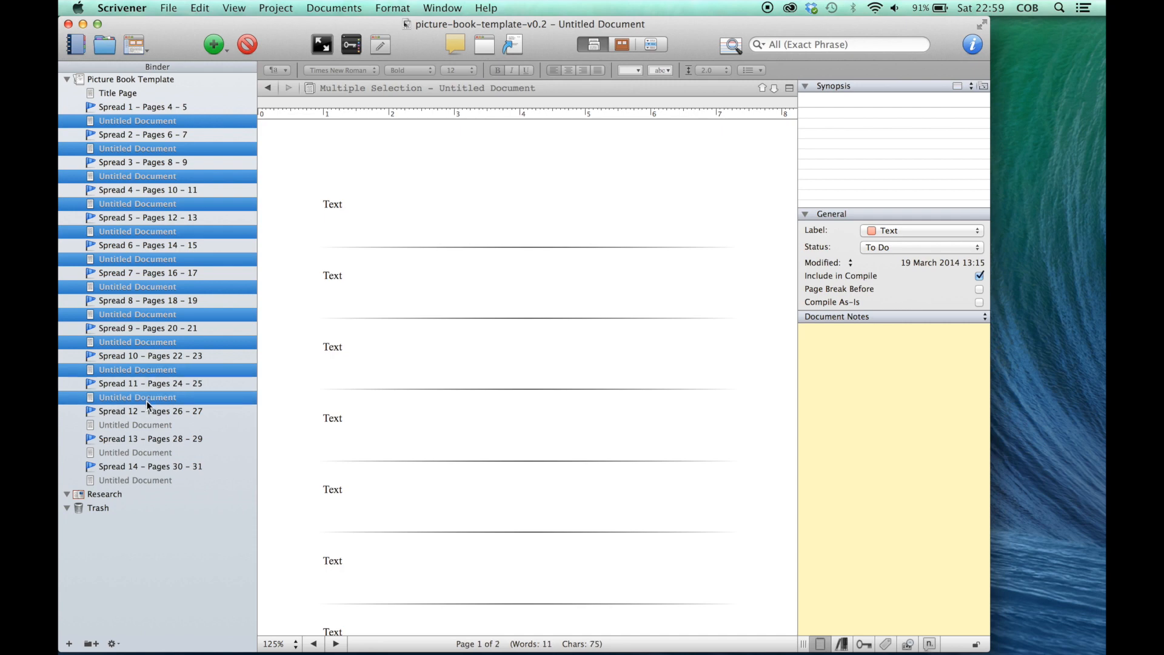
{"action": "left_click", "coordinate": [147, 425], "text": "super"}
{"action": "left_click", "coordinate": [144, 454], "text": "super"}
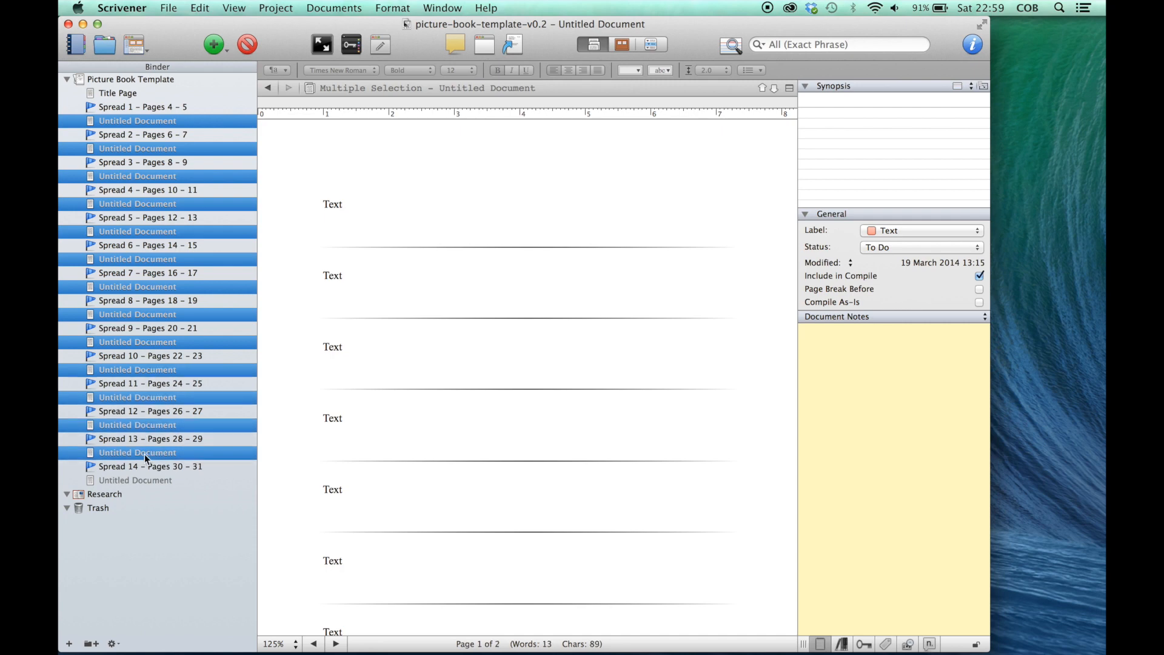
{"action": "left_click", "coordinate": [144, 479], "text": "super"}
{"action": "scroll", "coordinate": [441, 334], "scroll_direction": "down", "scroll_amount": 2}
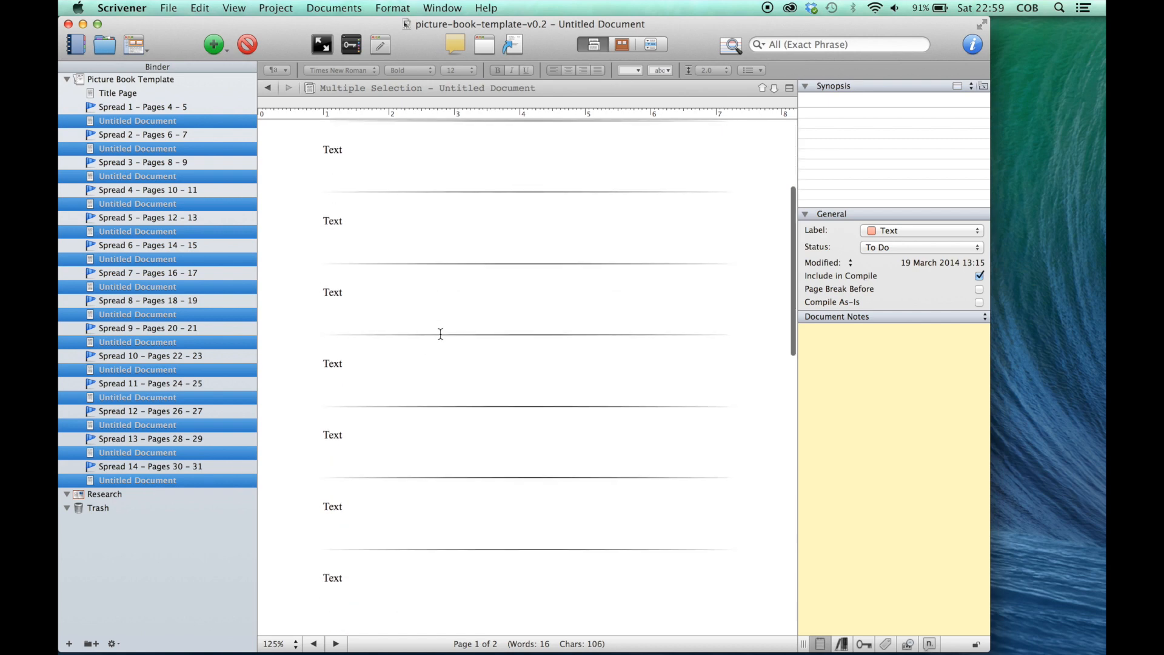
{"action": "scroll", "coordinate": [441, 334], "scroll_direction": "up", "scroll_amount": 2}
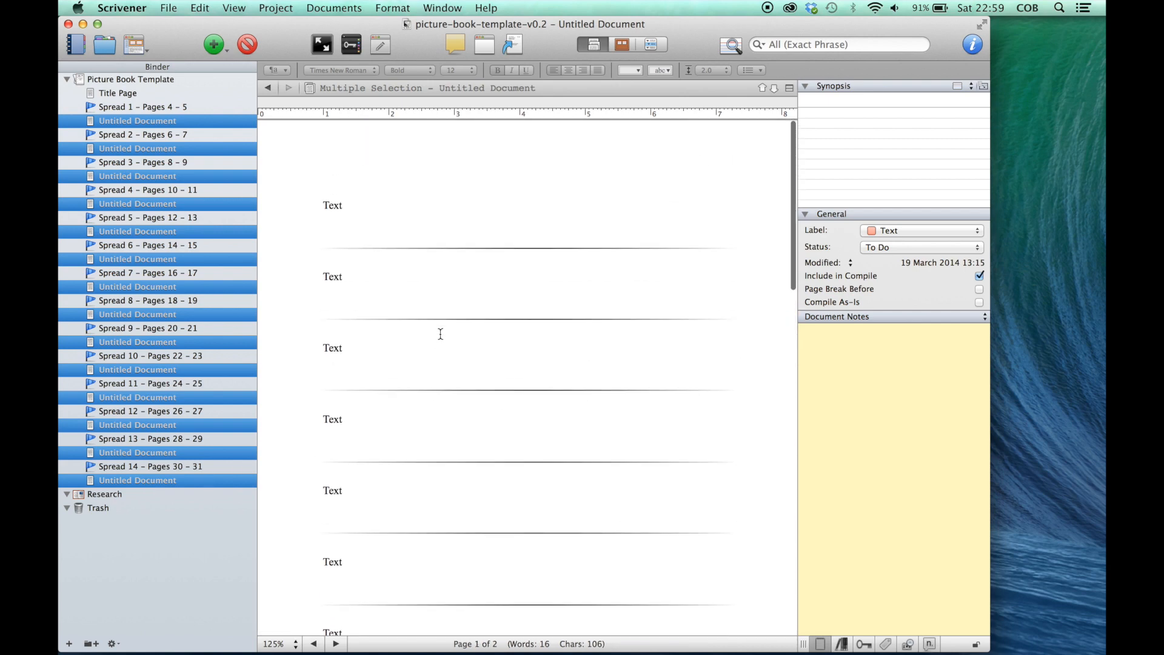
Step: Replace the placeholder word in the first untitled document with the filler text "Lskfskmf;"
{"action": "left_click", "coordinate": [379, 206]}
{"action": "key", "text": "BackSpace"}
{"action": "key", "text": "BackSpace"}
{"action": "key", "text": "BackSpace"}
{"action": "key", "text": "BackSpace"}
{"action": "type", "text": "Lskfskmf;akf"}
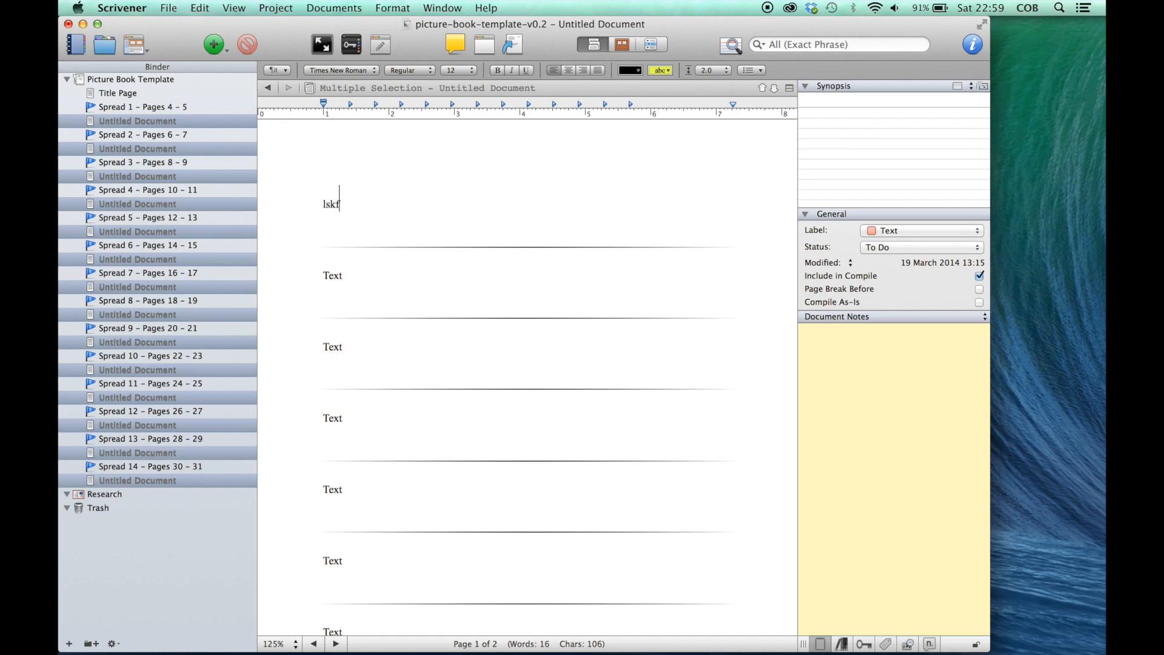
Step: Remove the filler text from the first untitled document and restore its original placeholder word "Text"
{"action": "key", "text": "BackSpace"}
{"action": "key", "text": "BackSpace"}
{"action": "key", "text": "BackSpace"}
{"action": "key", "text": "BackSpace"}
{"action": "key", "text": "BackSpace"}
{"action": "key", "text": "BackSpace"}
{"action": "key", "text": "BackSpace"}
{"action": "key", "text": "BackSpace"}
{"action": "key", "text": "BackSpace"}
{"action": "key", "text": "BackSpace"}
{"action": "key", "text": "BackSpace"}
{"action": "key", "text": "super+z"}
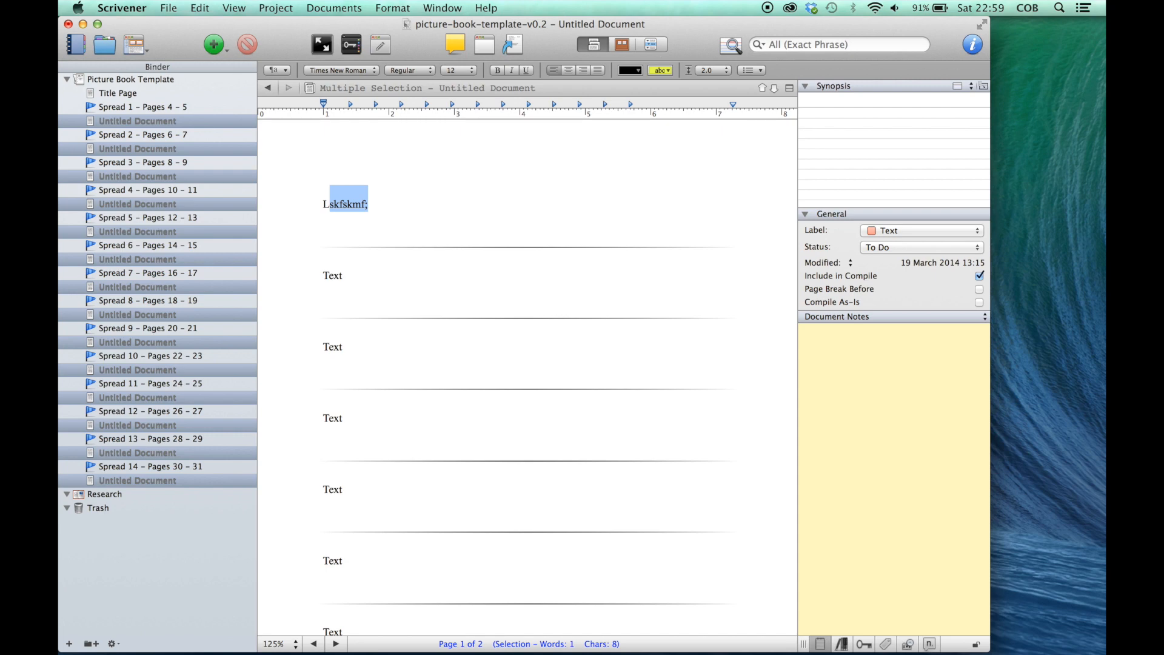
{"action": "key", "text": "super+z"}
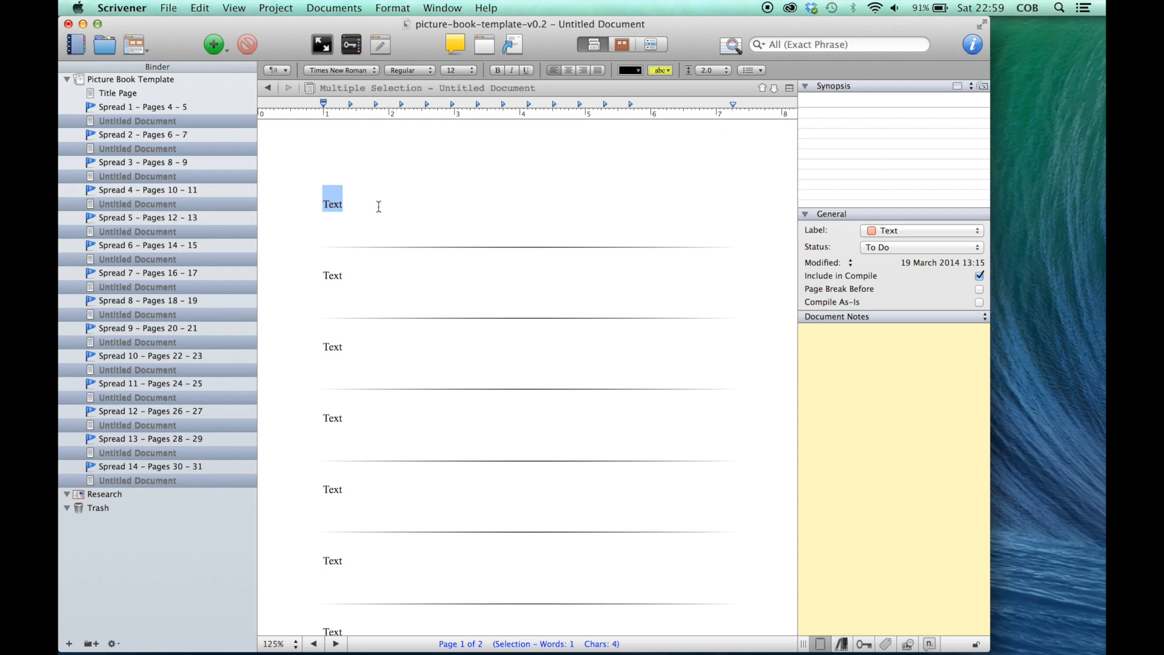
{"action": "key", "text": "Left"}
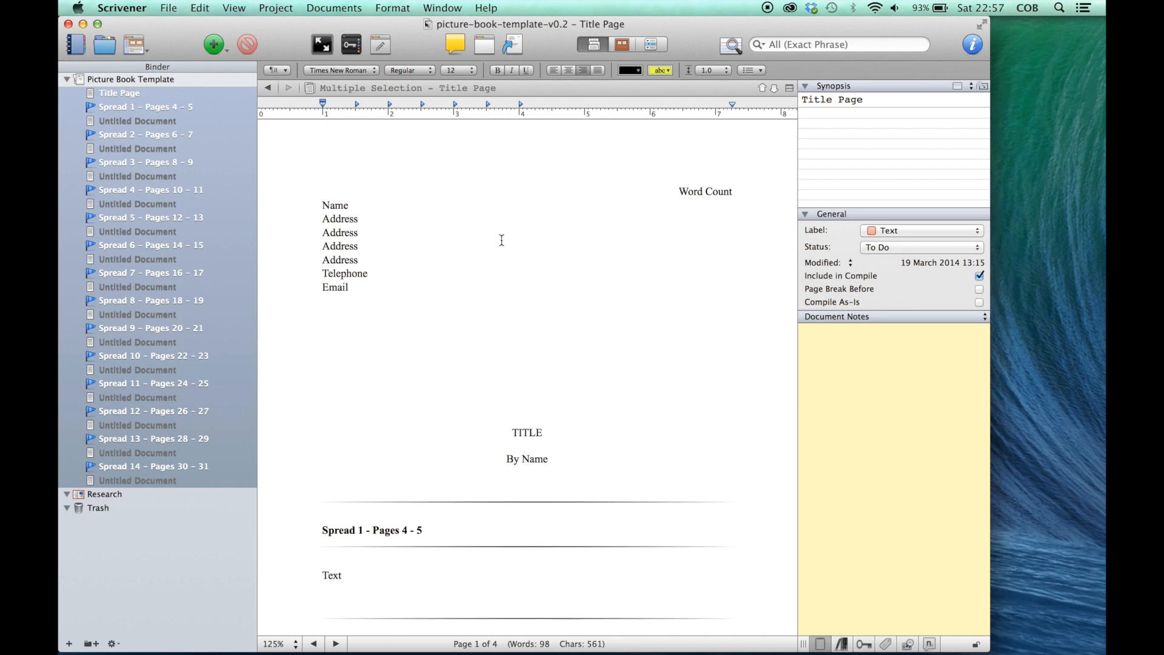
Step: Examine the combined manuscript from the title page's contact details through the heading and text placeholder of every spread up to Spread 14
{"action": "scroll", "coordinate": [502, 240], "scroll_direction": "down", "scroll_amount": 5}
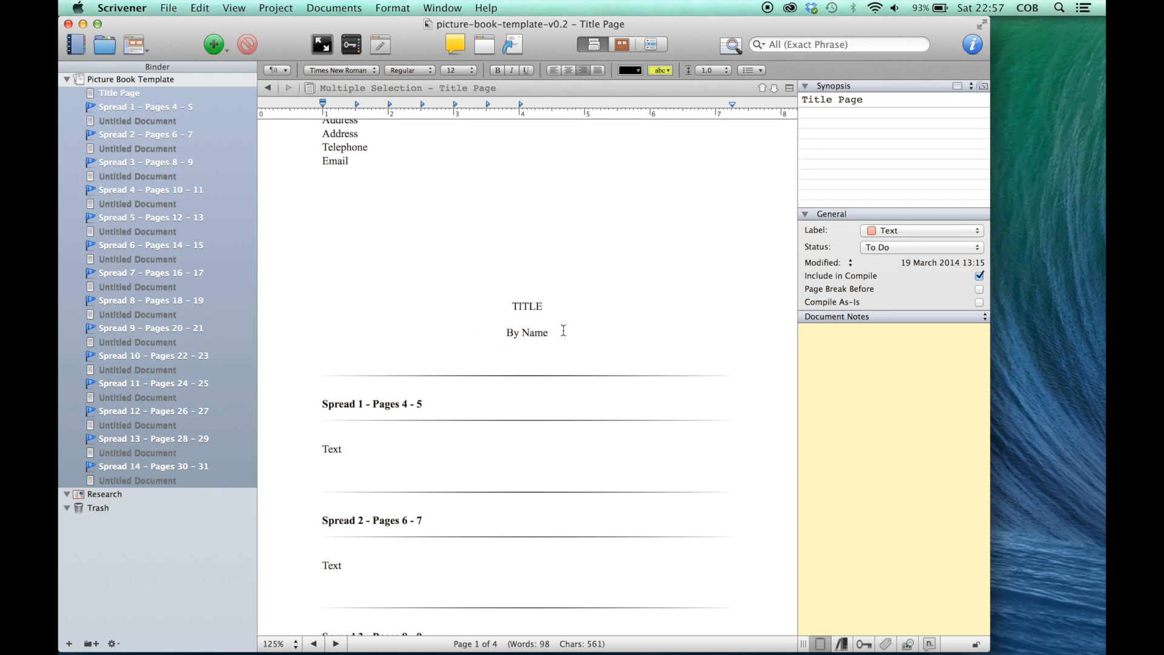
{"action": "scroll", "coordinate": [321, 303], "scroll_direction": "up", "scroll_amount": 5}
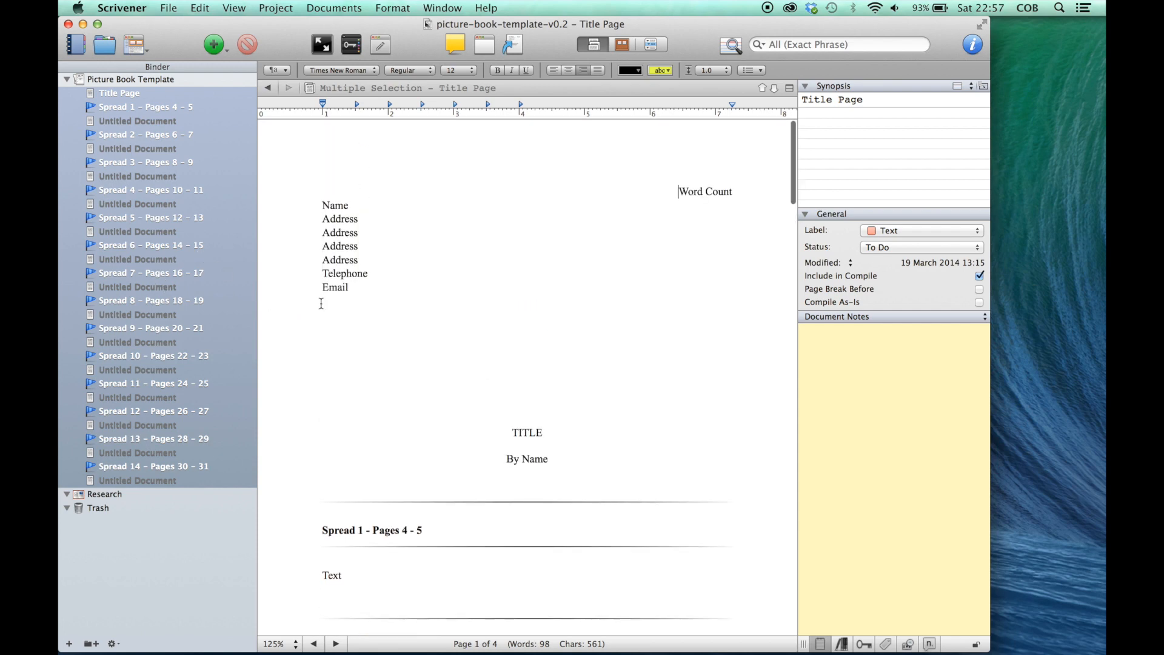
{"action": "scroll", "coordinate": [394, 306], "scroll_direction": "down", "scroll_amount": 12}
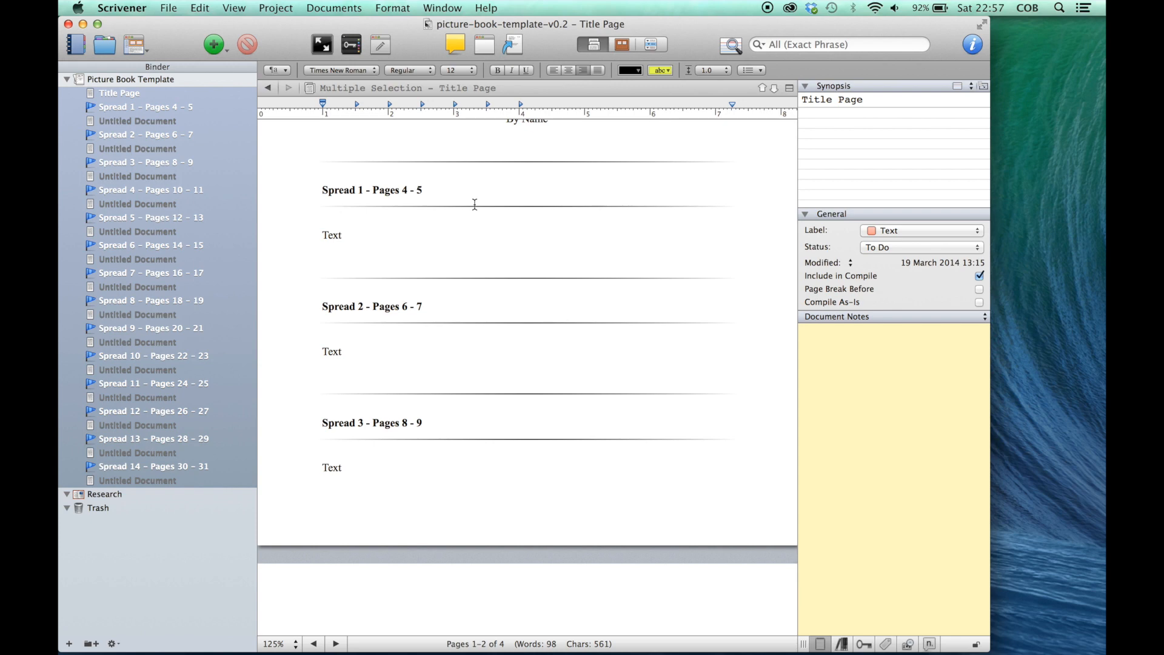
{"action": "triple_click", "coordinate": [324, 235]}
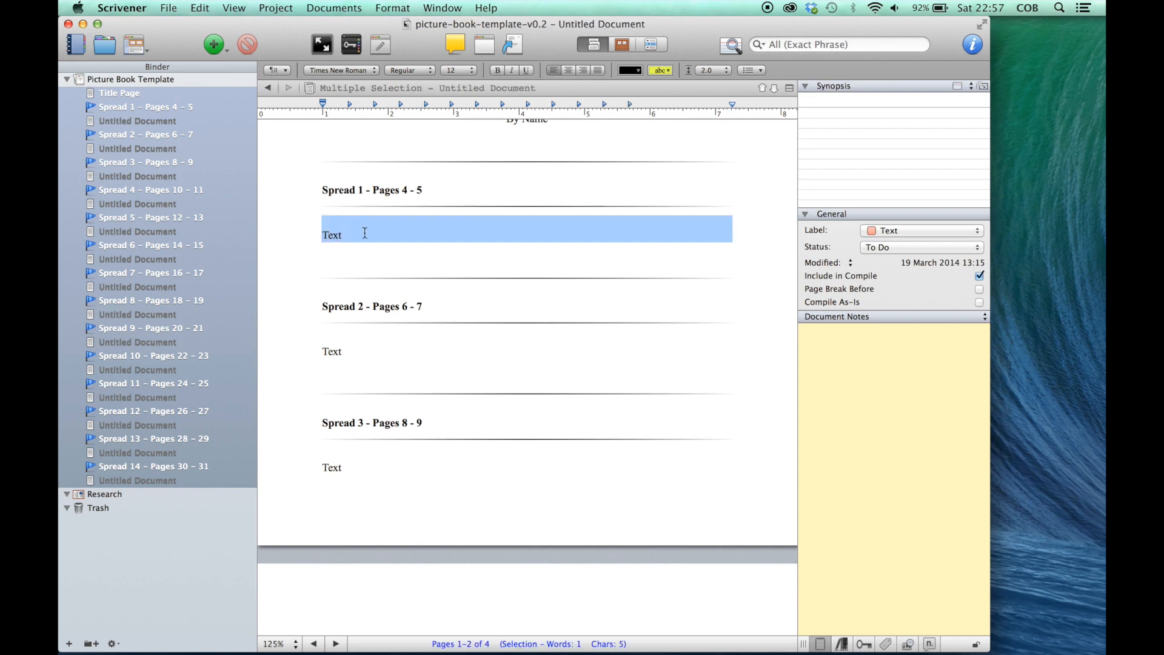
{"action": "left_click", "coordinate": [391, 235]}
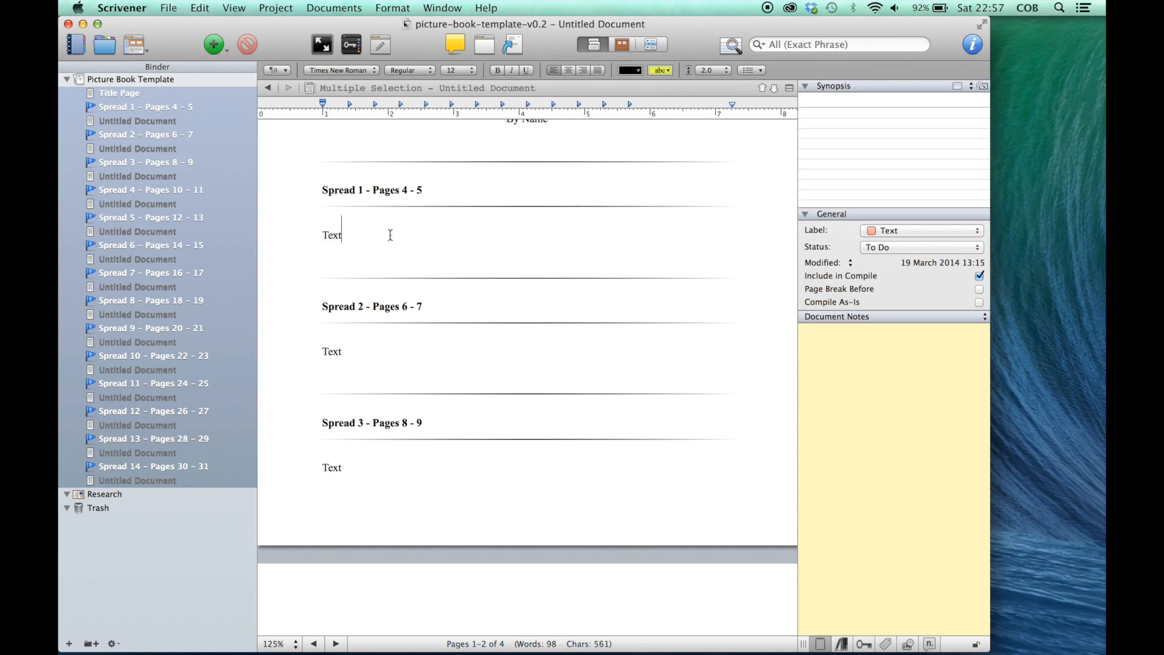
{"action": "scroll", "coordinate": [391, 235], "scroll_direction": "down", "scroll_amount": 10}
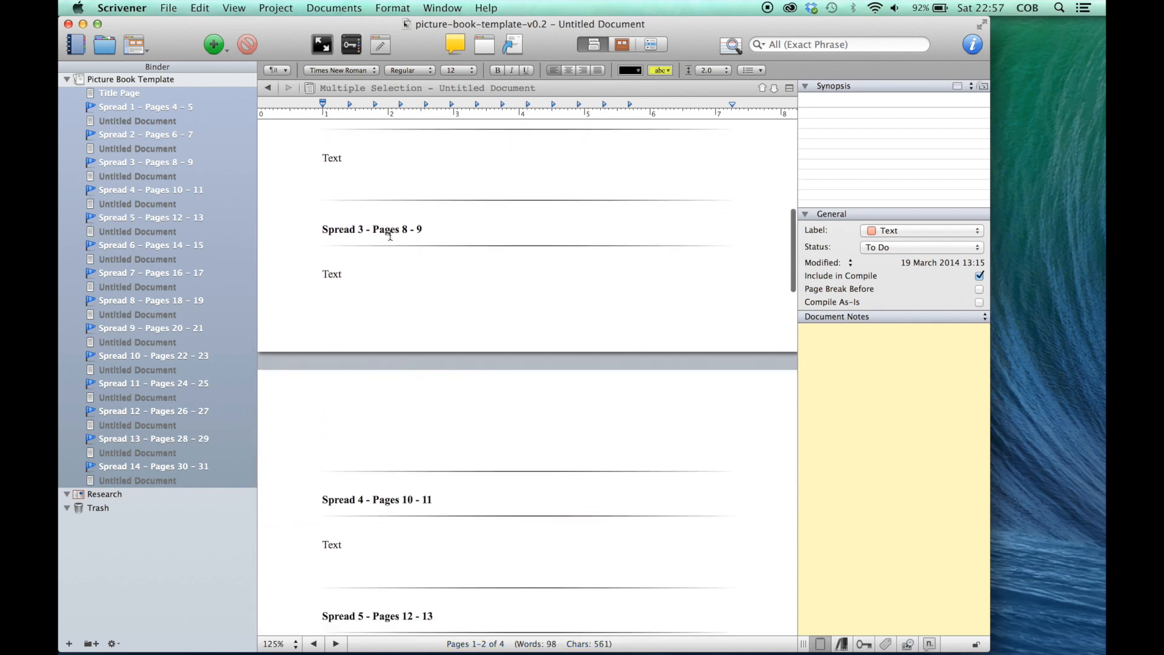
{"action": "scroll", "coordinate": [389, 234], "scroll_direction": "down", "scroll_amount": 20}
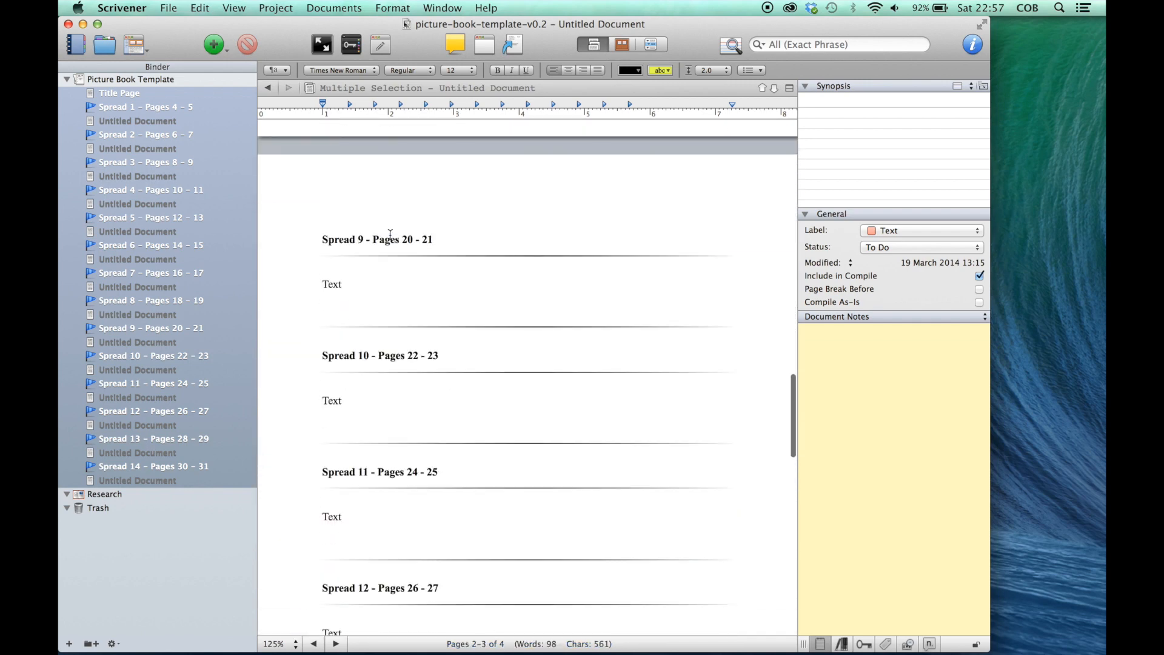
{"action": "scroll", "coordinate": [391, 235], "scroll_direction": "down", "scroll_amount": 10}
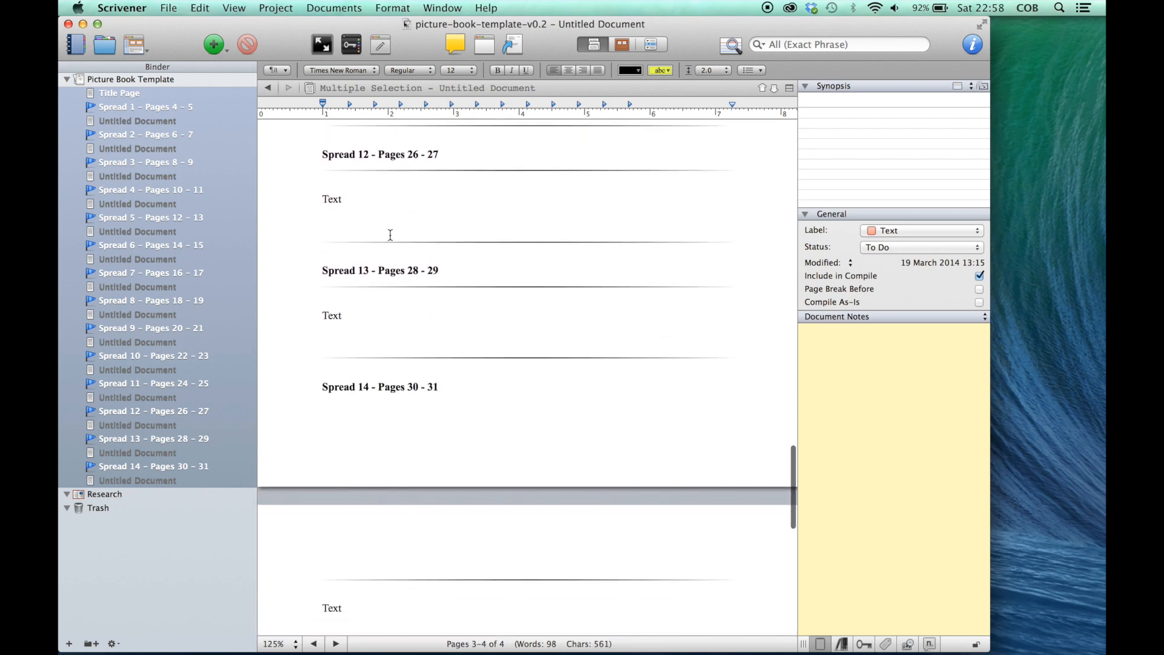
{"action": "scroll", "coordinate": [350, 343], "scroll_direction": "down", "scroll_amount": 7}
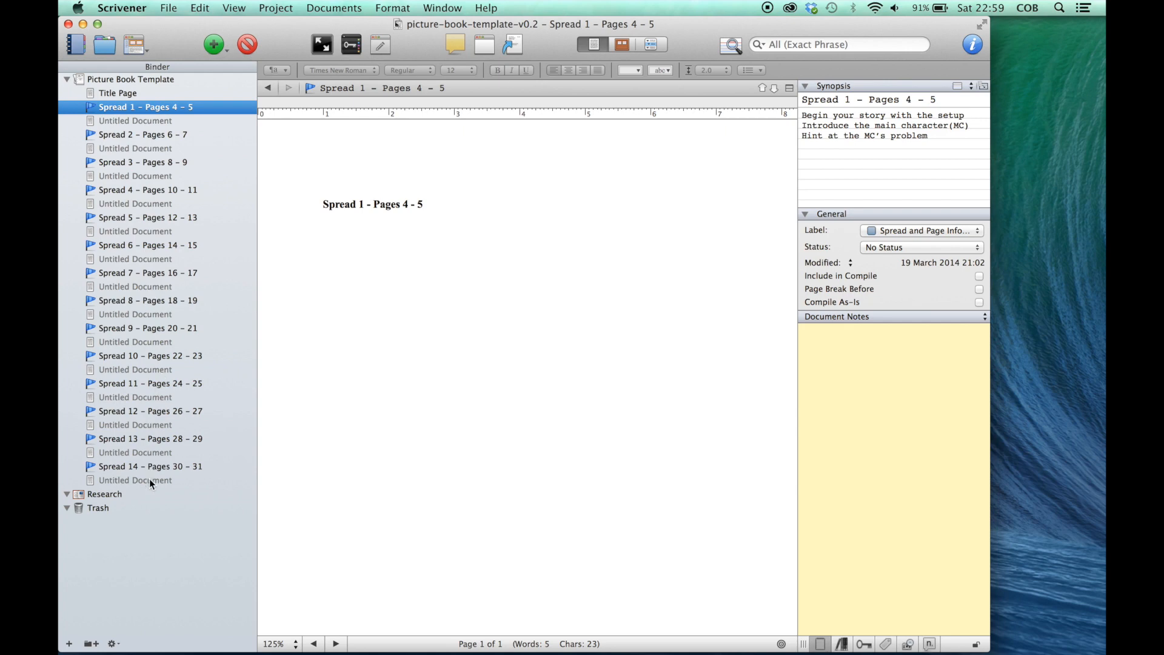
Step: Select all documents from Spread 1 through the last untitled document and show them as index cards on the corkboard
{"action": "left_click", "coordinate": [149, 485], "text": "shift"}
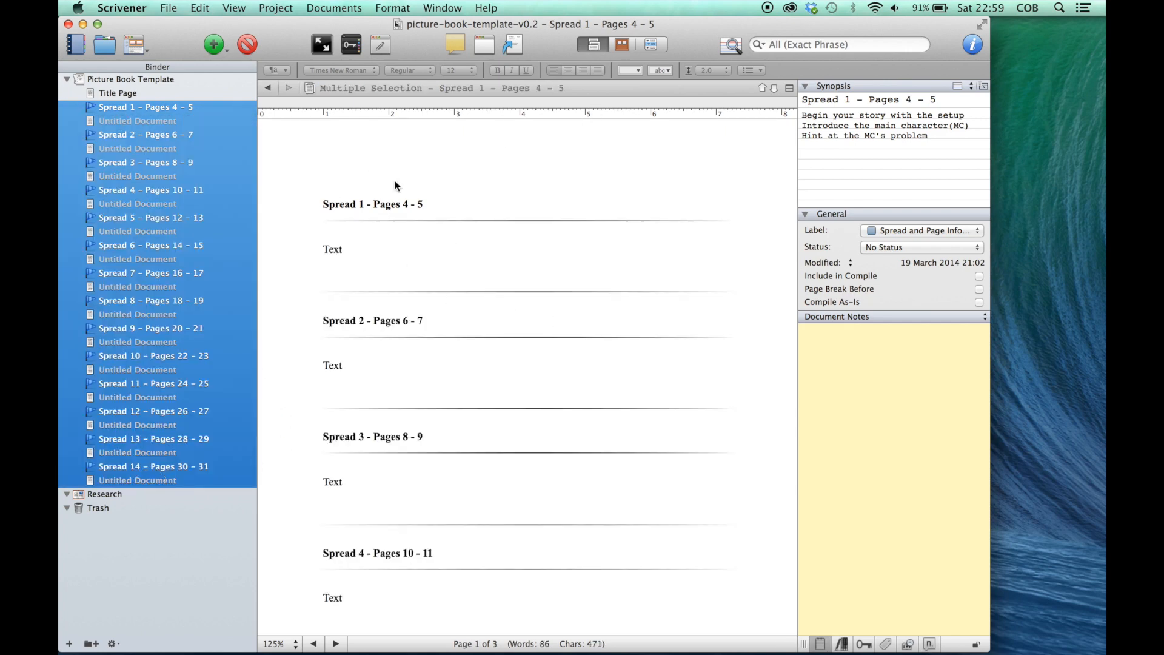
{"action": "left_click", "coordinate": [621, 45]}
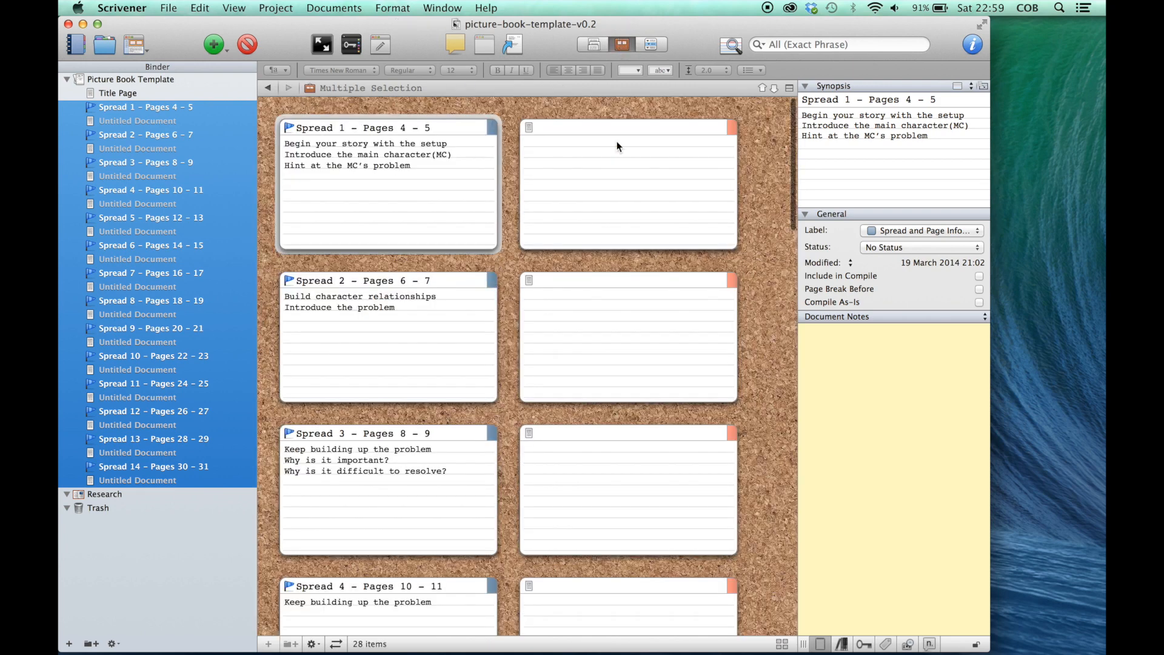
{"action": "scroll", "coordinate": [504, 269], "scroll_direction": "down", "scroll_amount": 2}
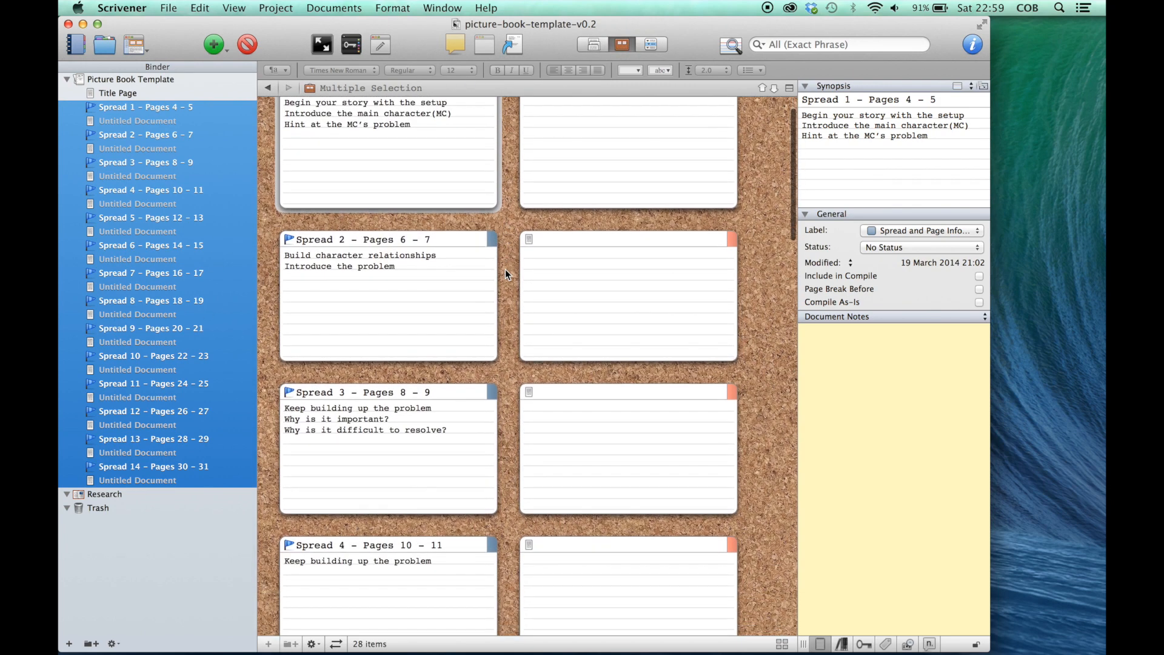
{"action": "scroll", "coordinate": [384, 152], "scroll_direction": "down", "scroll_amount": 3}
{"action": "scroll", "coordinate": [384, 151], "scroll_direction": "up", "scroll_amount": 4}
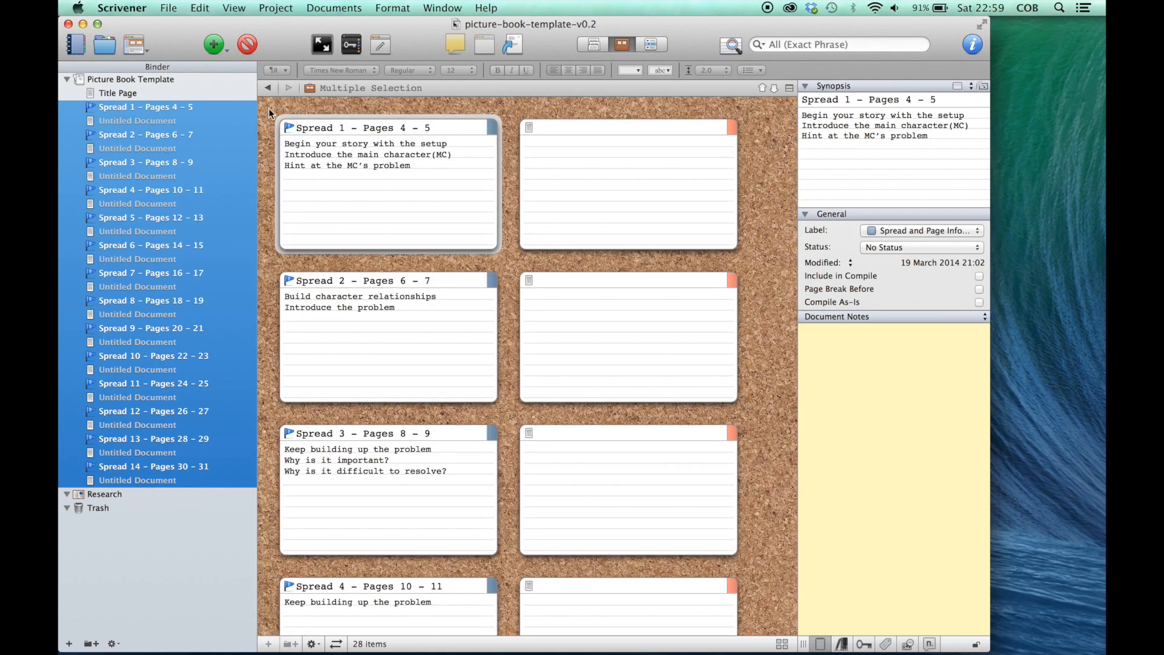
{"action": "scroll", "coordinate": [359, 439], "scroll_direction": "down", "scroll_amount": 15}
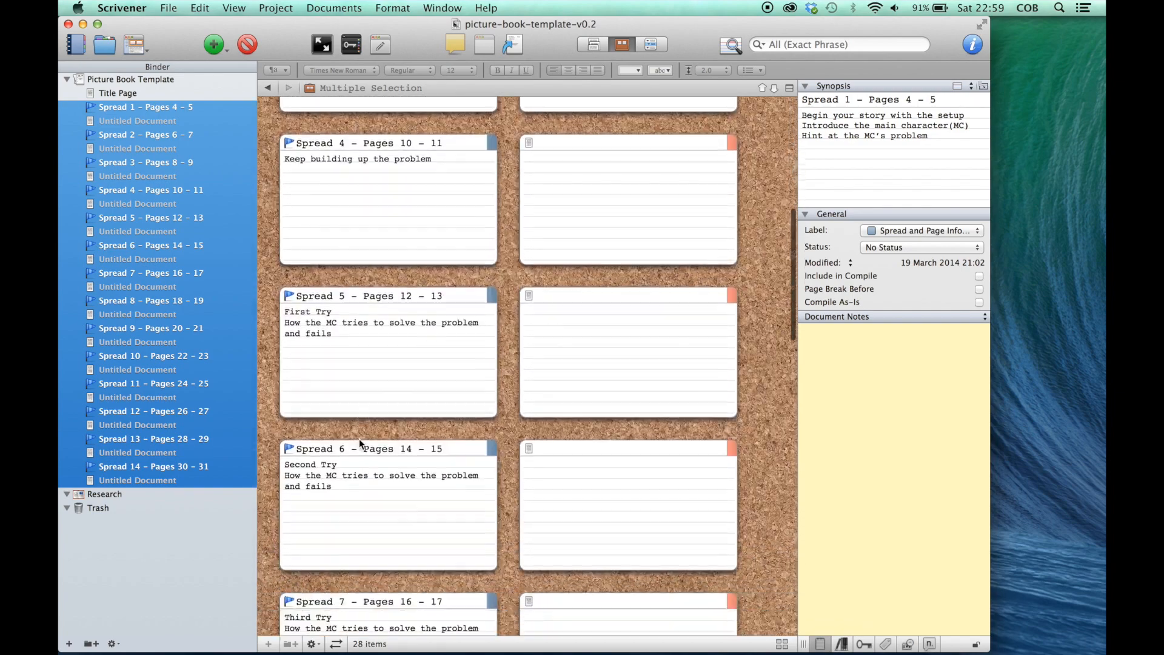
{"action": "scroll", "coordinate": [359, 439], "scroll_direction": "up", "scroll_amount": 15}
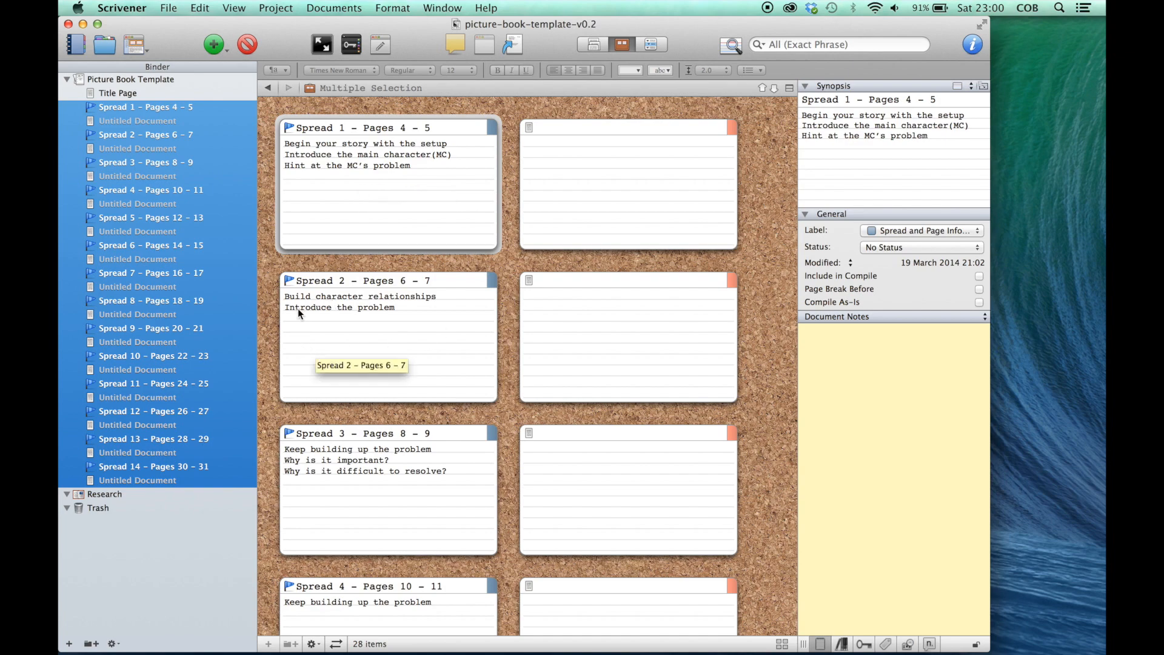
Step: Examine the plot guidance on the corkboard's index cards from Spread 1 through Spread 14
{"action": "scroll", "coordinate": [373, 320], "scroll_direction": "down", "scroll_amount": 5}
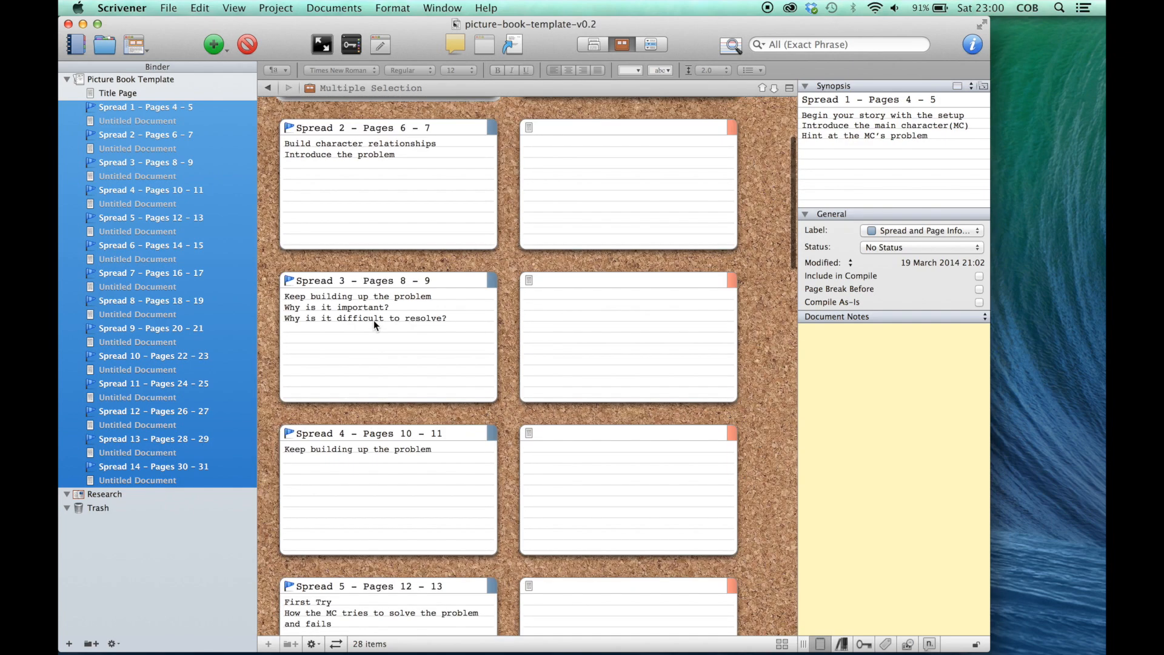
{"action": "scroll", "coordinate": [374, 321], "scroll_direction": "down", "scroll_amount": 2}
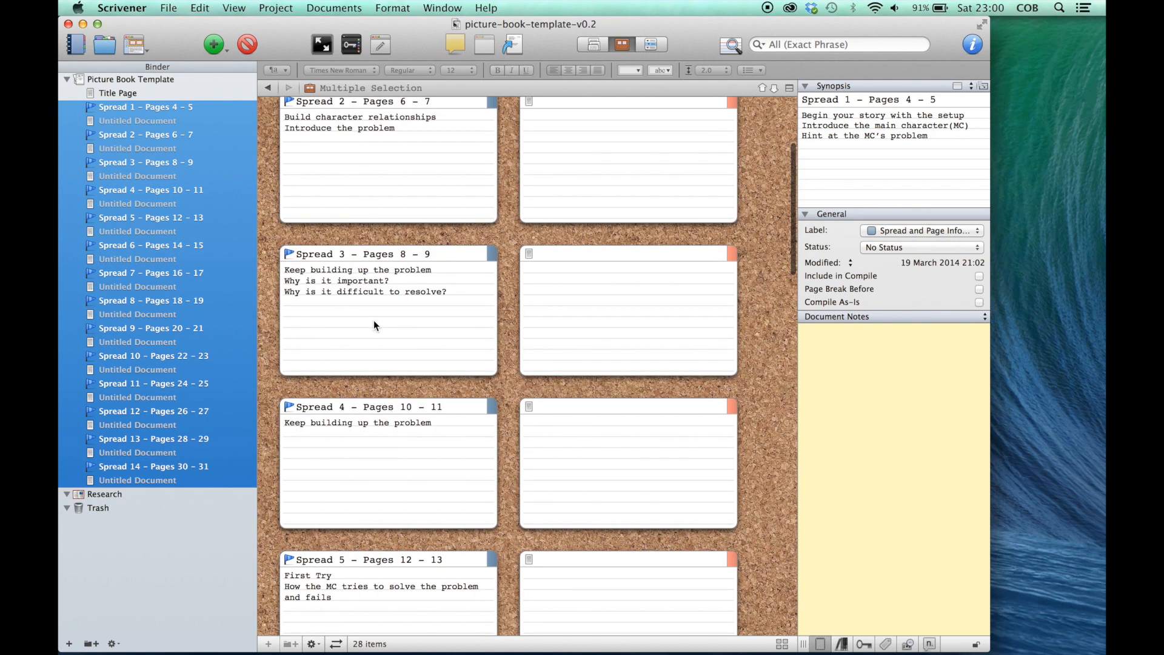
{"action": "scroll", "coordinate": [373, 322], "scroll_direction": "up", "scroll_amount": 2}
{"action": "scroll", "coordinate": [386, 322], "scroll_direction": "down", "scroll_amount": 4}
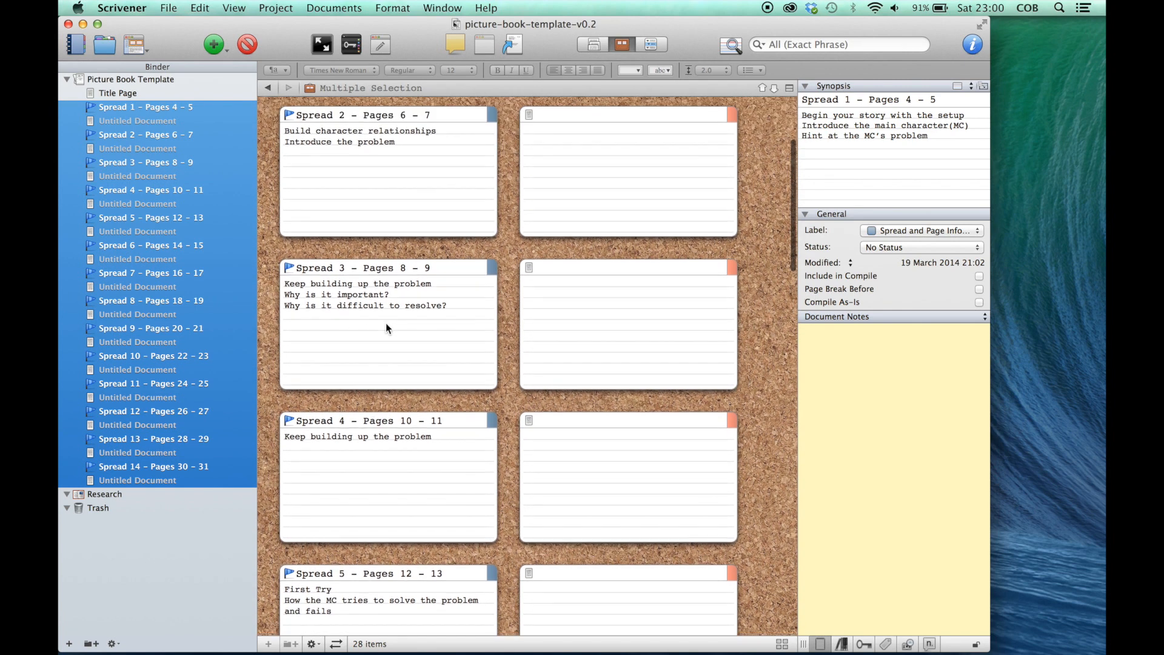
{"action": "scroll", "coordinate": [386, 322], "scroll_direction": "down", "scroll_amount": 3}
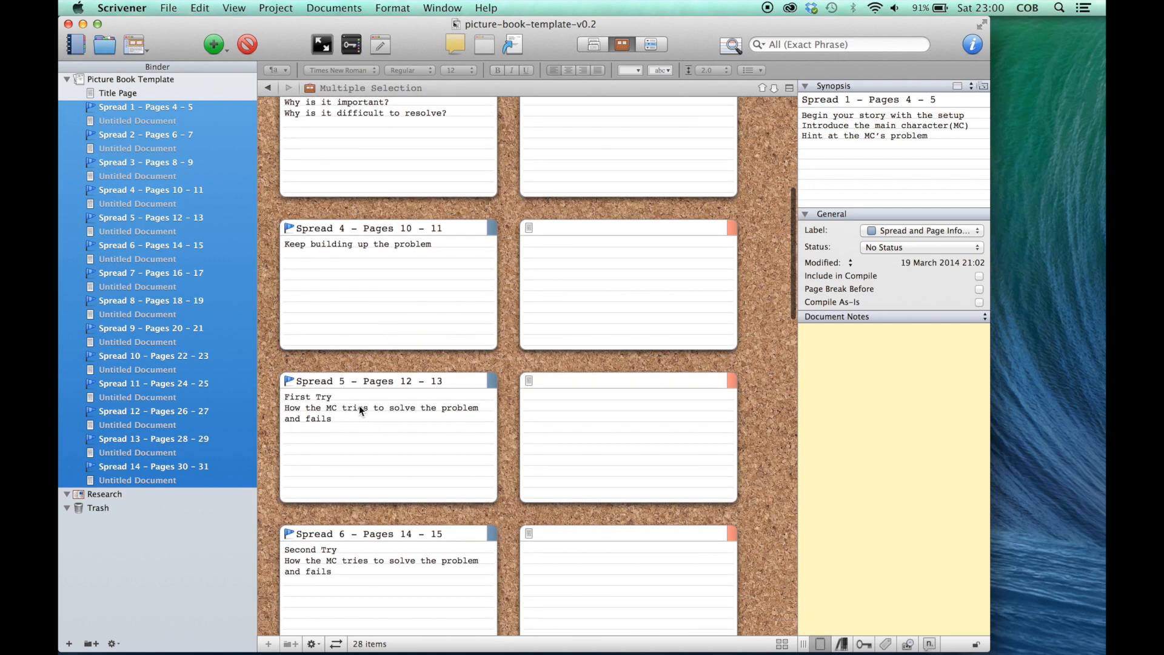
{"action": "scroll", "coordinate": [415, 432], "scroll_direction": "down", "scroll_amount": 6}
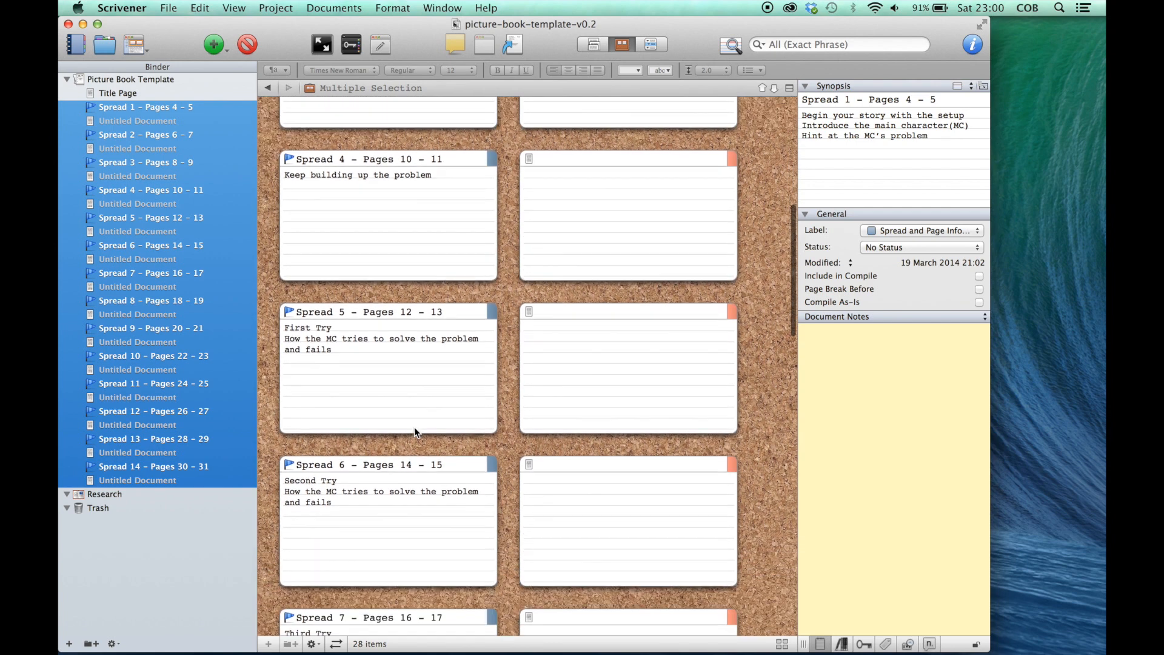
{"action": "scroll", "coordinate": [414, 432], "scroll_direction": "down", "scroll_amount": 4}
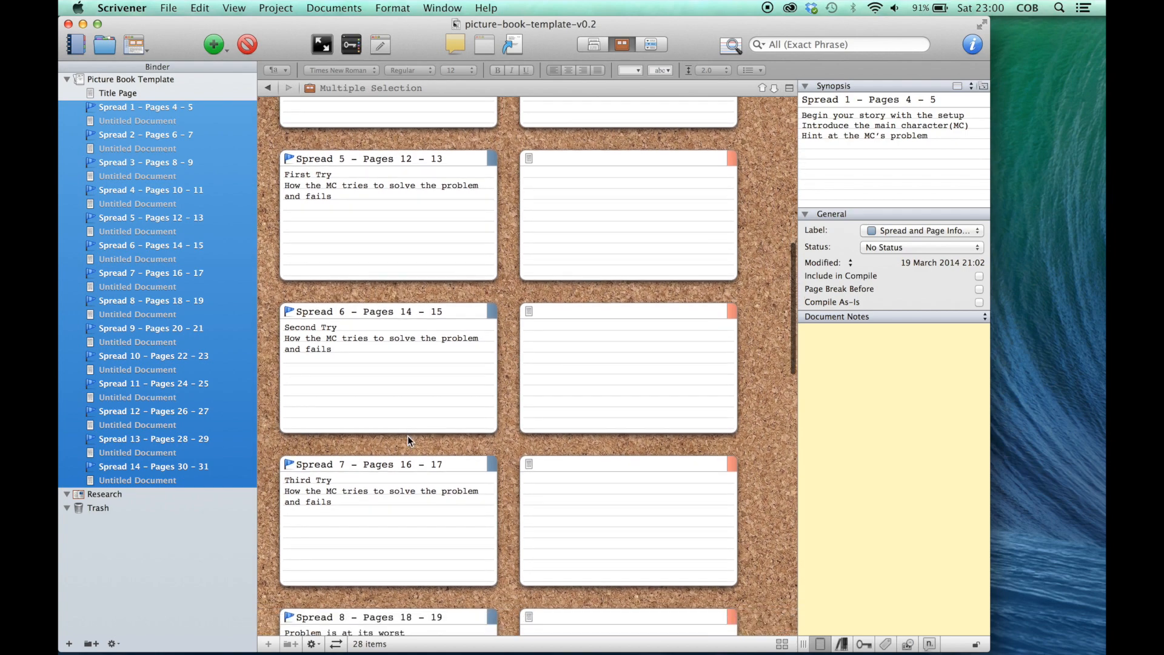
{"action": "scroll", "coordinate": [408, 435], "scroll_direction": "down", "scroll_amount": 6}
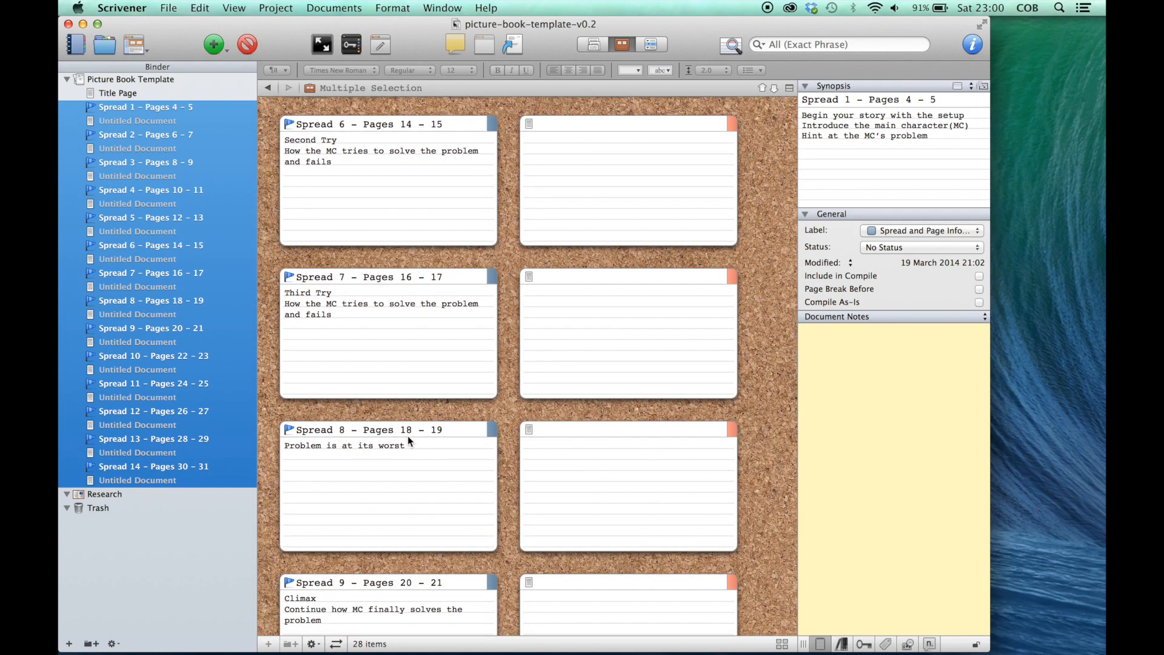
{"action": "scroll", "coordinate": [407, 435], "scroll_direction": "down", "scroll_amount": 4}
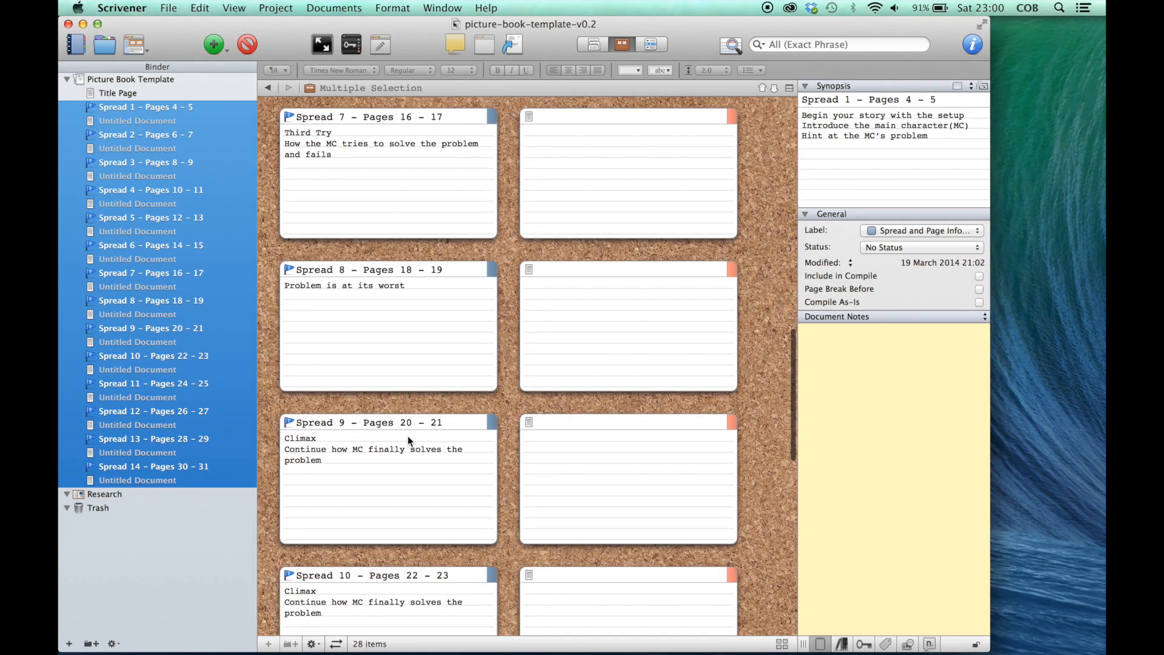
{"action": "scroll", "coordinate": [407, 437], "scroll_direction": "down", "scroll_amount": 4}
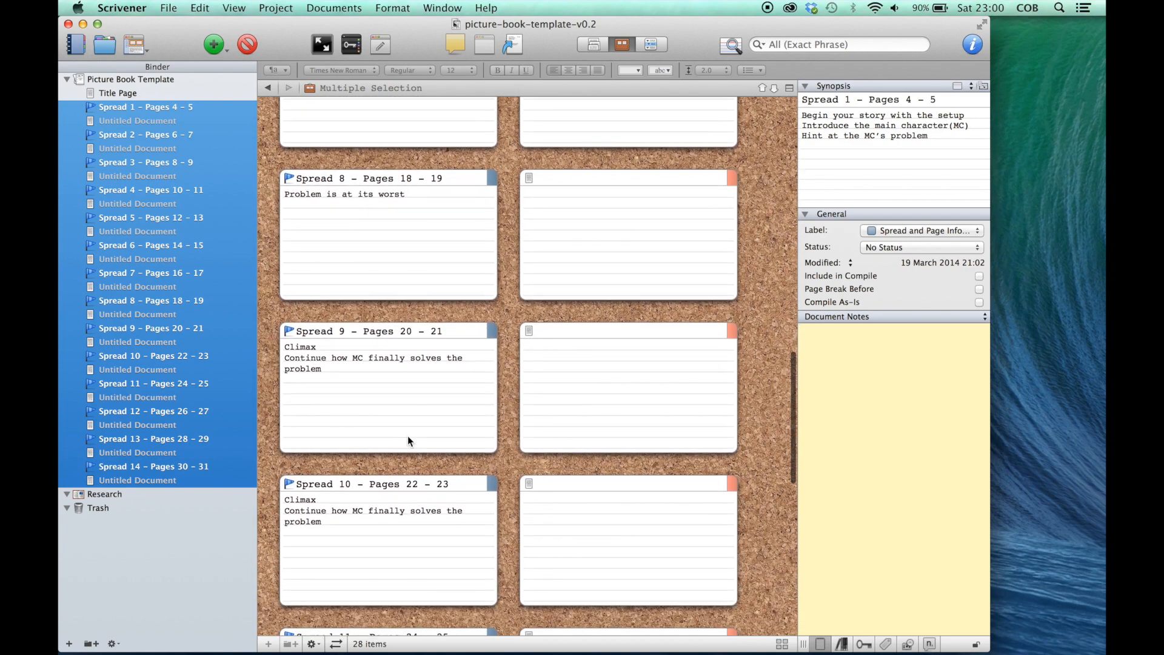
{"action": "scroll", "coordinate": [407, 441], "scroll_direction": "down", "scroll_amount": 1}
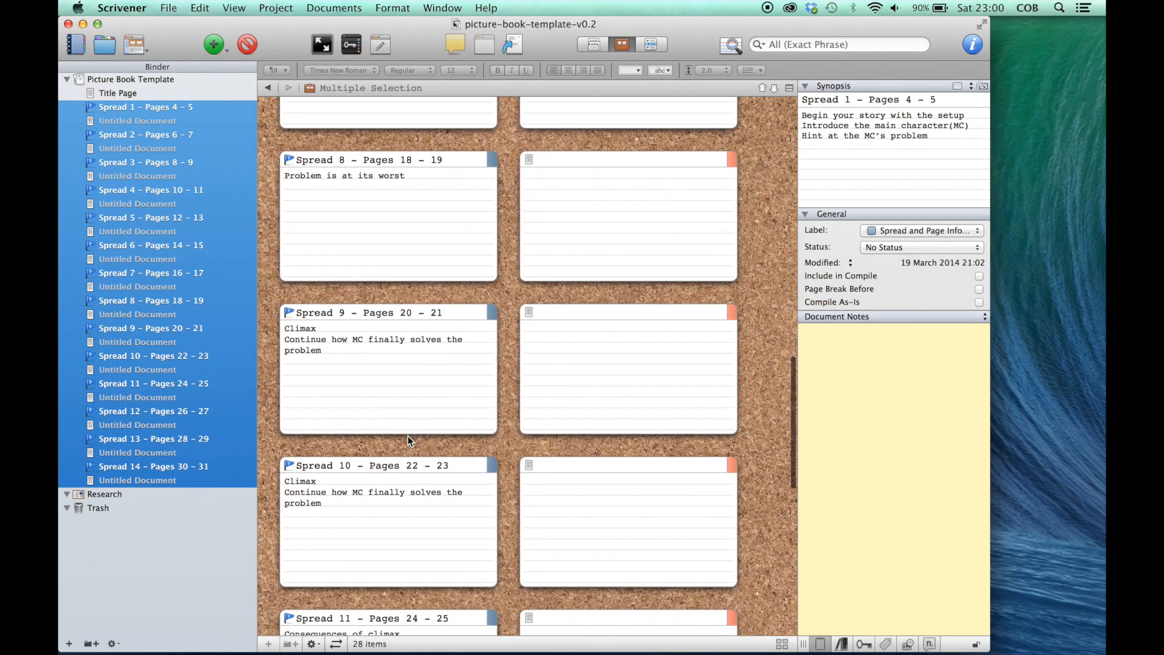
{"action": "scroll", "coordinate": [408, 436], "scroll_direction": "down", "scroll_amount": 3}
{"action": "scroll", "coordinate": [407, 435], "scroll_direction": "down", "scroll_amount": 7}
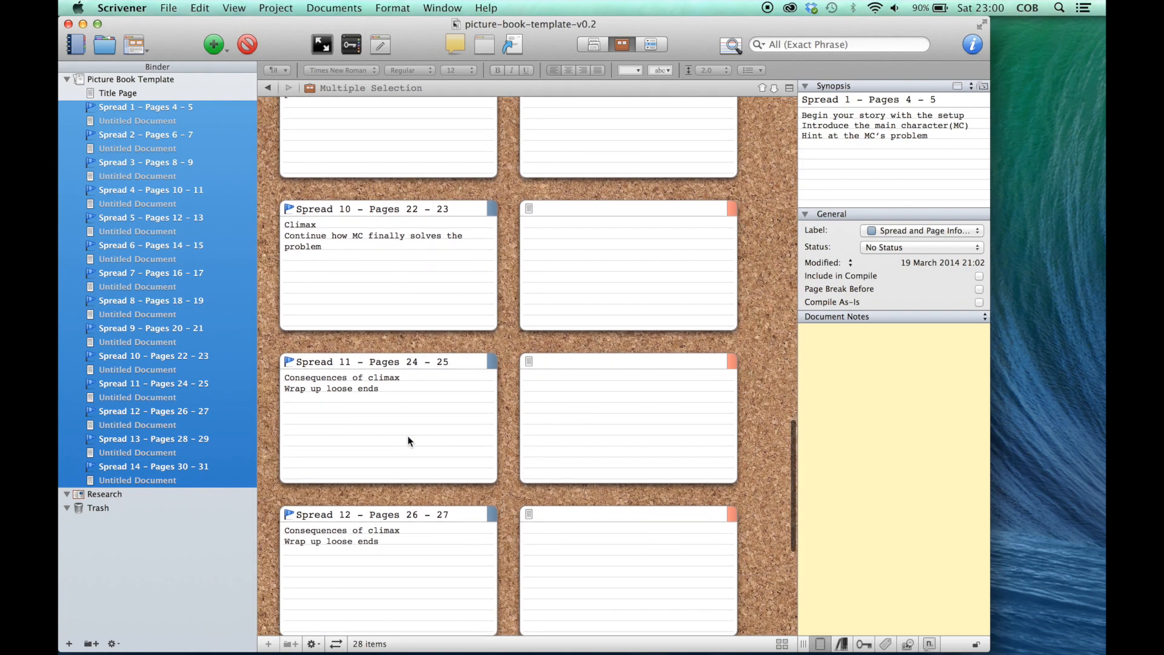
{"action": "scroll", "coordinate": [408, 436], "scroll_direction": "down", "scroll_amount": 9}
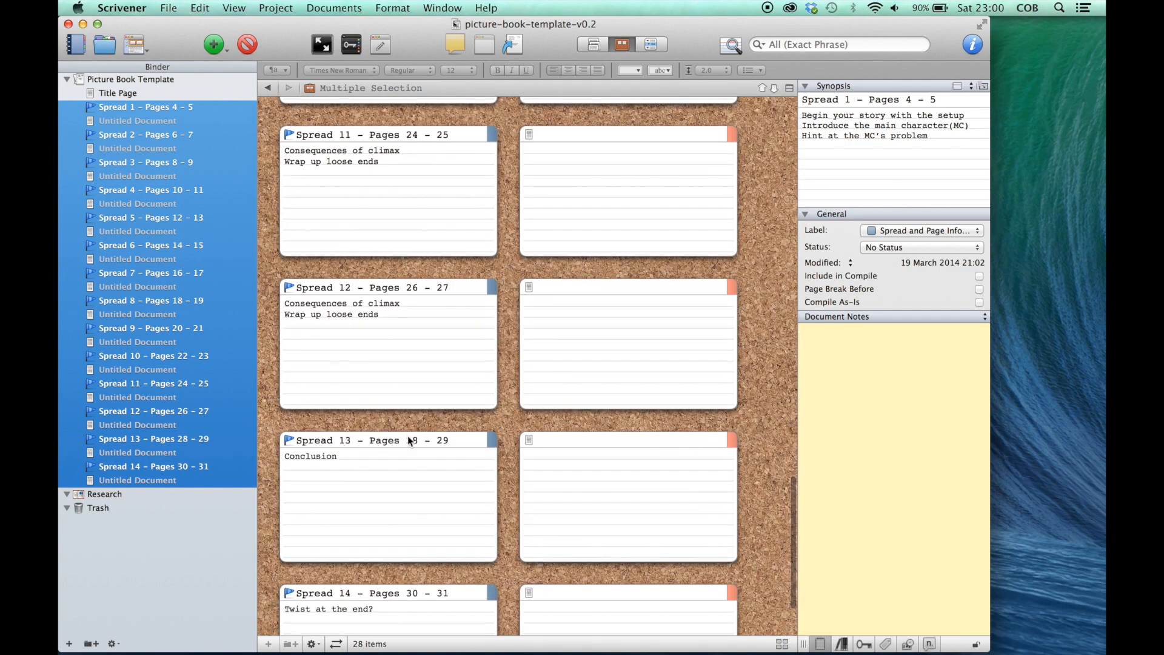
{"action": "scroll", "coordinate": [407, 435], "scroll_direction": "down", "scroll_amount": 4}
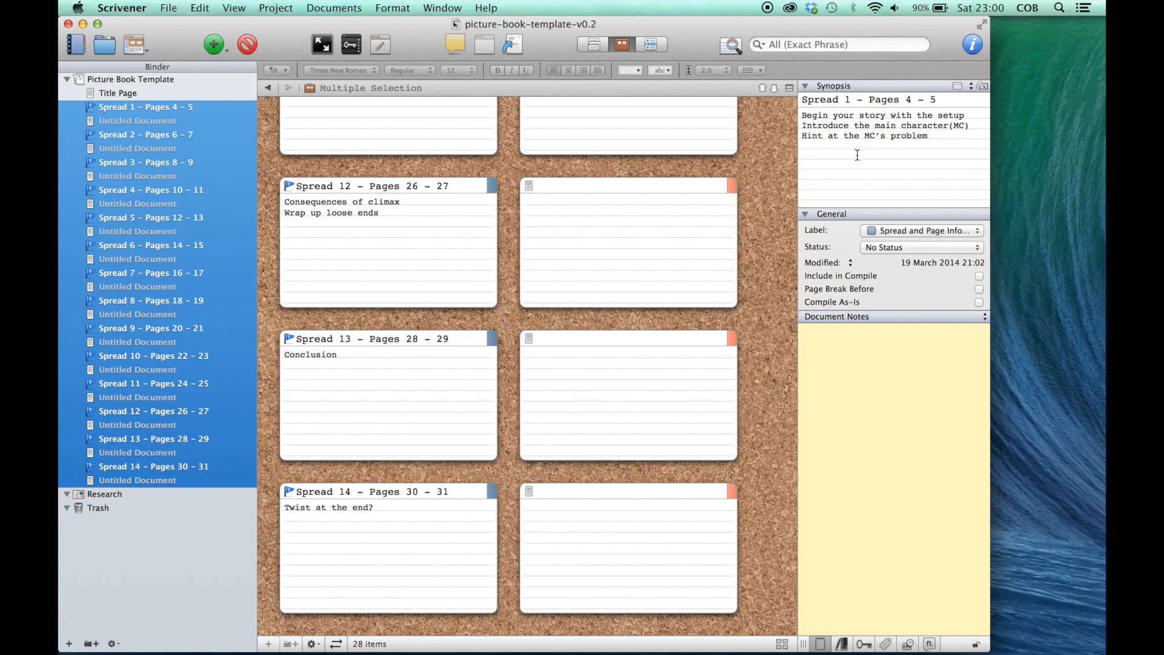
{"action": "scroll", "coordinate": [624, 302], "scroll_direction": "up", "scroll_amount": 5}
{"action": "scroll", "coordinate": [624, 302], "scroll_direction": "up", "scroll_amount": 8}
{"action": "scroll", "coordinate": [624, 302], "scroll_direction": "up", "scroll_amount": 10}
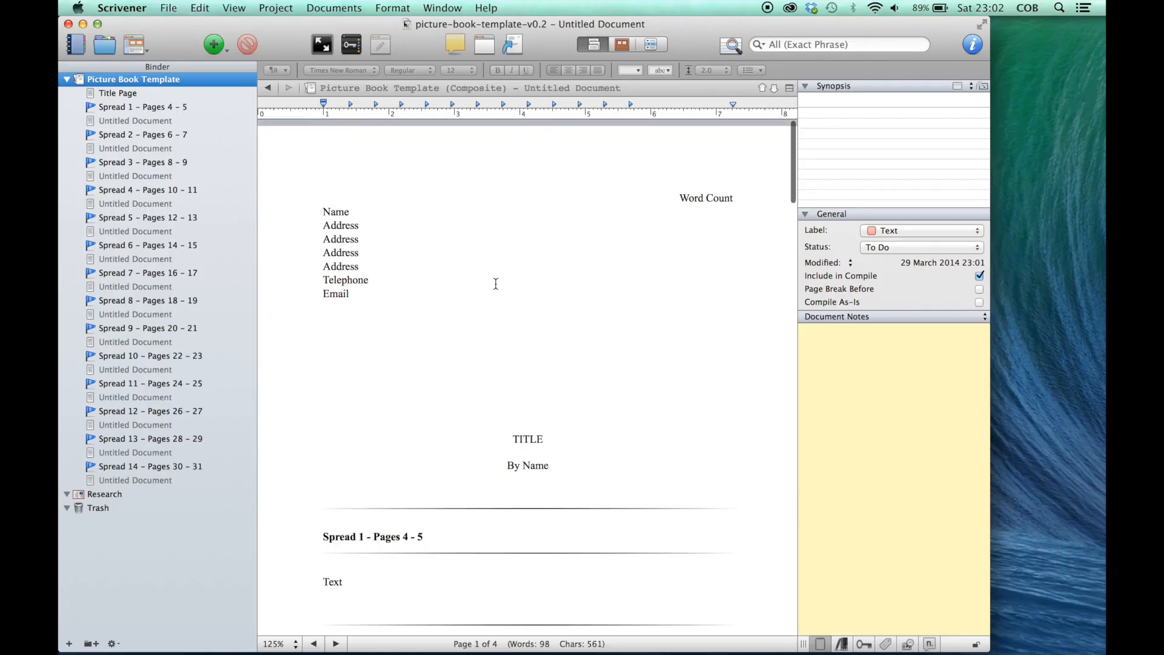
Step: Replace the placeholder word beneath the Spread 1 heading in the combined manuscript with "Once upon a time"
{"action": "scroll", "coordinate": [496, 283], "scroll_direction": "down", "scroll_amount": 8}
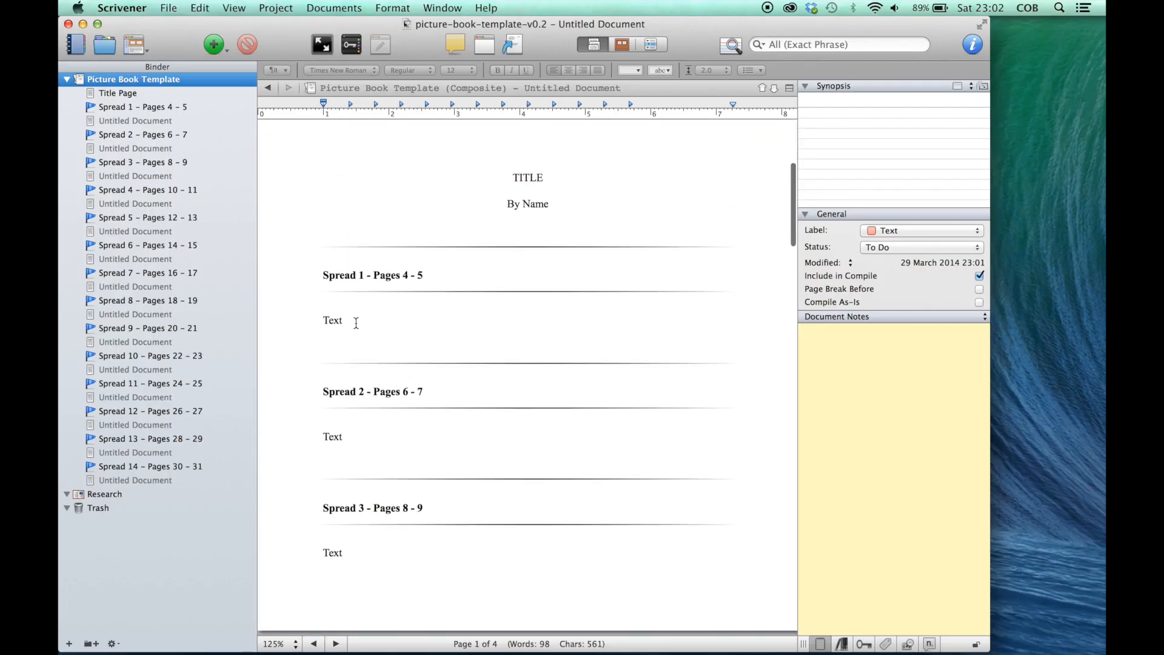
{"action": "double_click", "coordinate": [356, 323]}
{"action": "double_click", "coordinate": [356, 323]}
{"action": "left_click", "coordinate": [356, 324]}
{"action": "double_click", "coordinate": [320, 322]}
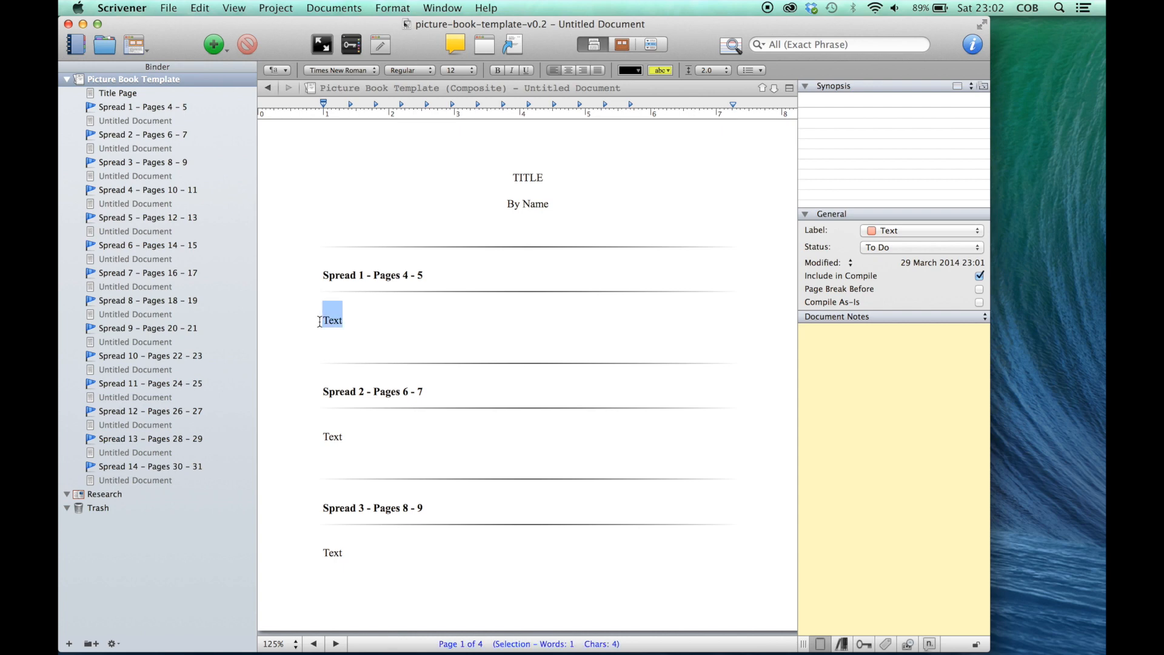
{"action": "type", "text": "O"}
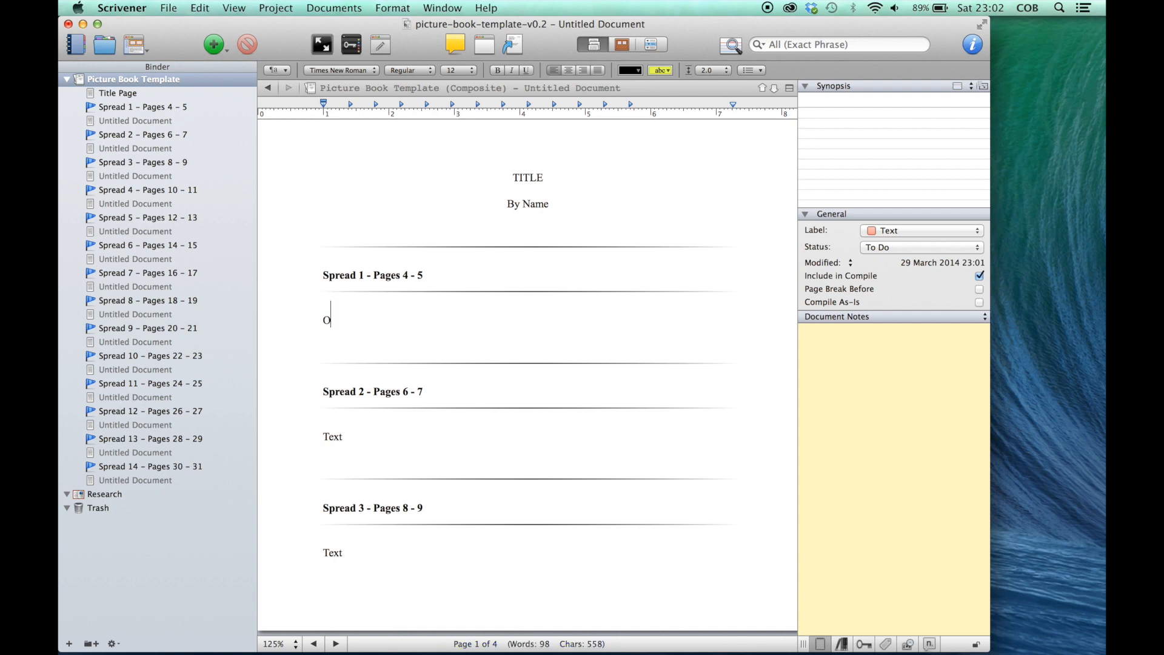
{"action": "type", "text": "nce upon a time"}
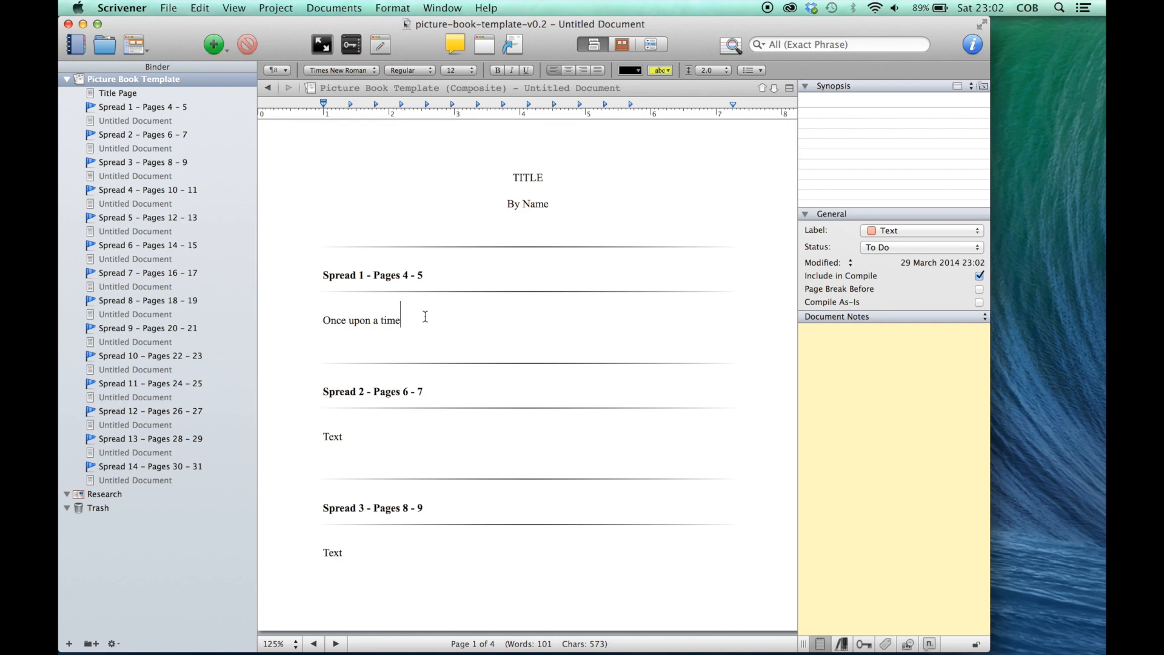
Step: View the untitled document beneath Spread 1 on its own and return to its text in the combined manuscript
{"action": "left_click", "coordinate": [148, 120]}
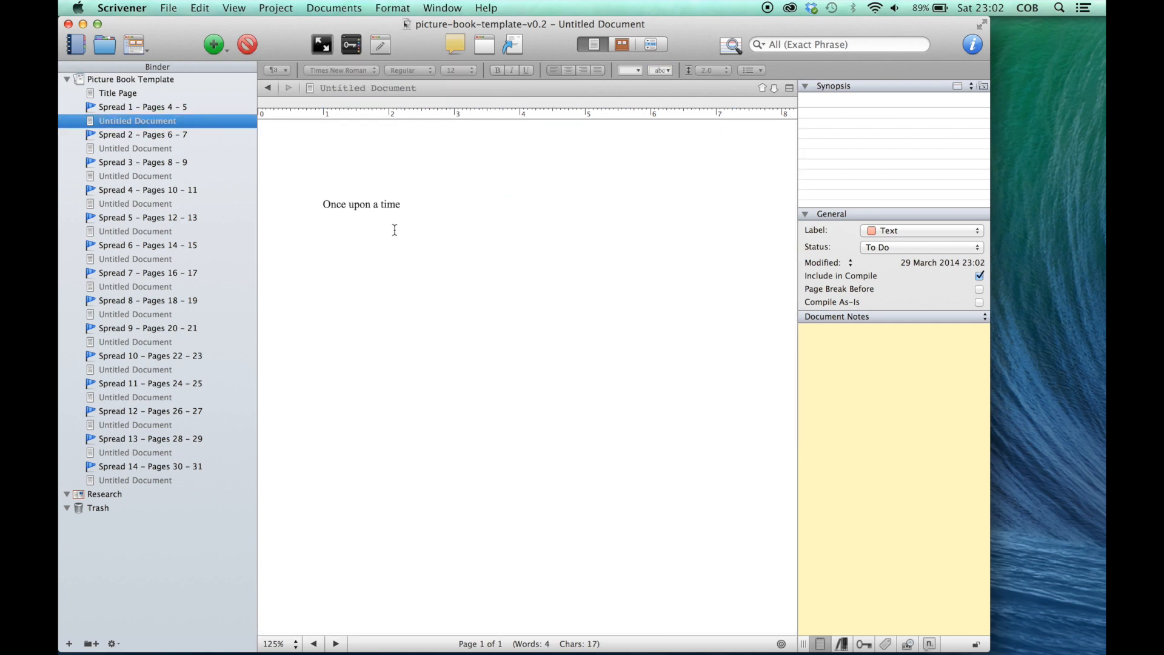
{"action": "left_click", "coordinate": [131, 79]}
{"action": "left_click", "coordinate": [437, 418]}
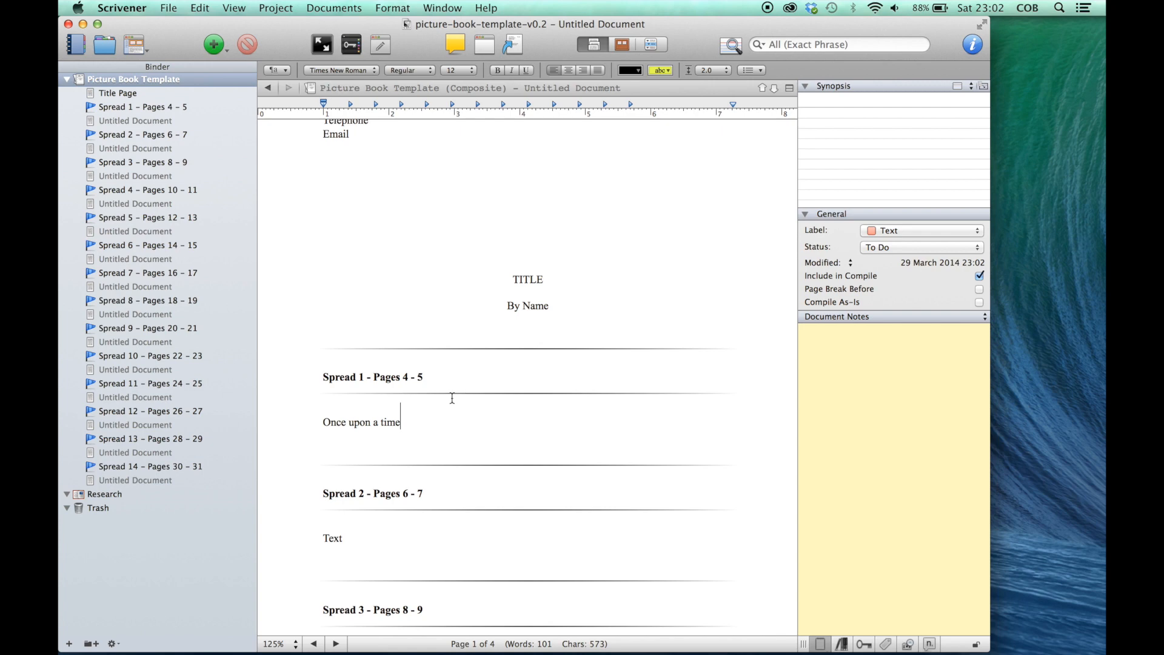
Step: Generate the Spread 1 text document's synopsis from its main text and title the document "Story Start"
{"action": "left_click", "coordinate": [427, 396]}
{"action": "left_click", "coordinate": [414, 424]}
{"action": "left_click", "coordinate": [984, 89]}
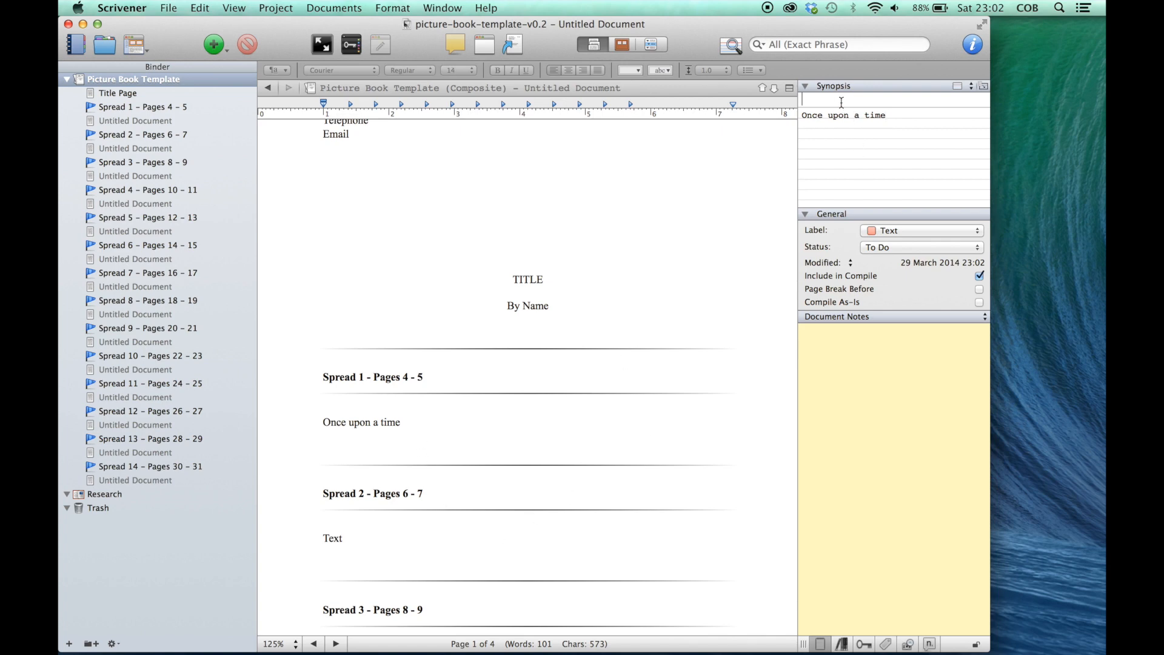
{"action": "type", "text": "Story Start"}
Step: Select everything from Spread 1 through the last untitled document and display the updated index cards on the corkboard
{"action": "left_click", "coordinate": [124, 107]}
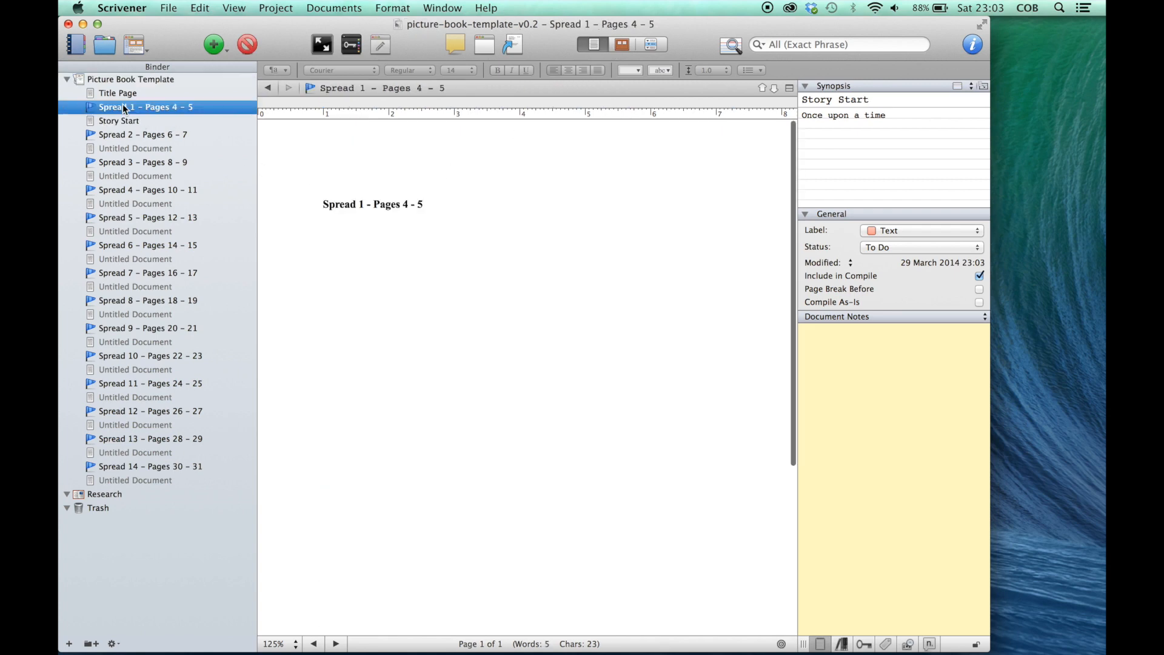
{"action": "left_click", "coordinate": [139, 475], "text": "shift"}
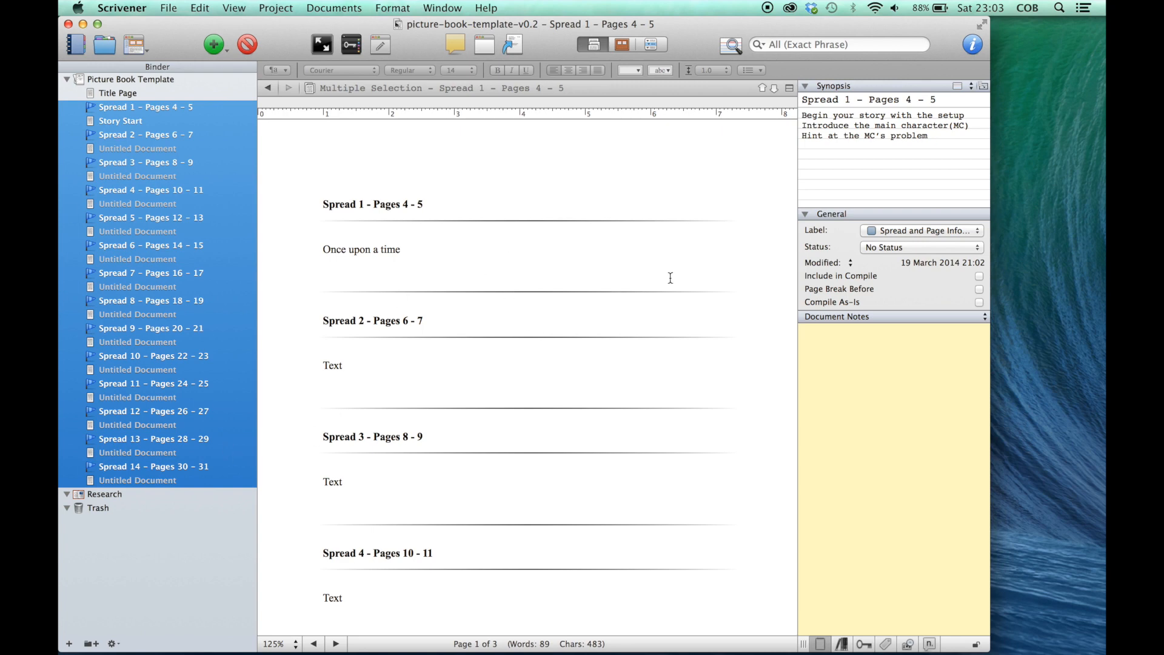
{"action": "left_click", "coordinate": [623, 45]}
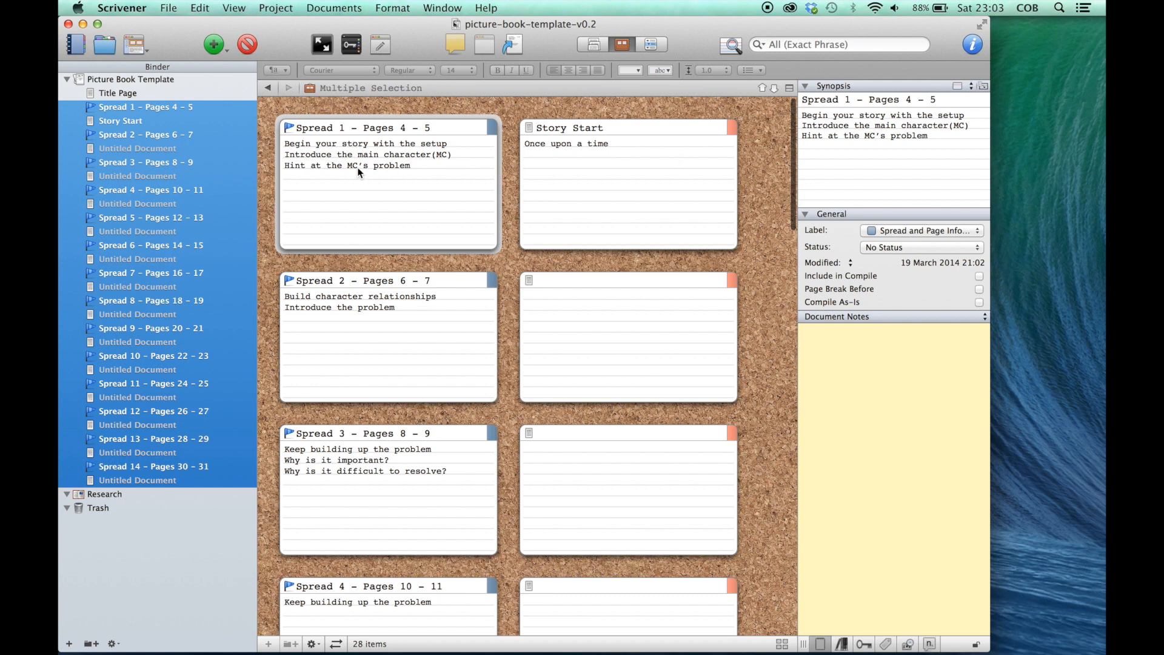
Step: Change the synopsis on the Story Start index card to "Once upon a tree"
{"action": "left_click", "coordinate": [615, 145]}
{"action": "double_click", "coordinate": [614, 144]}
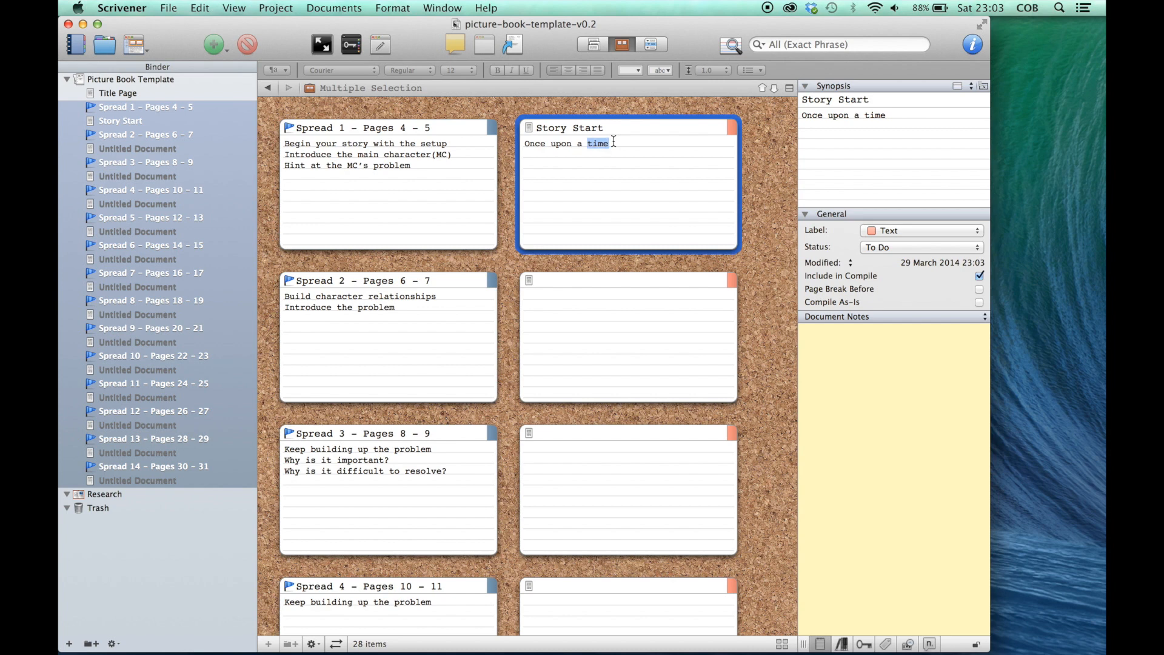
{"action": "left_click", "coordinate": [615, 144]}
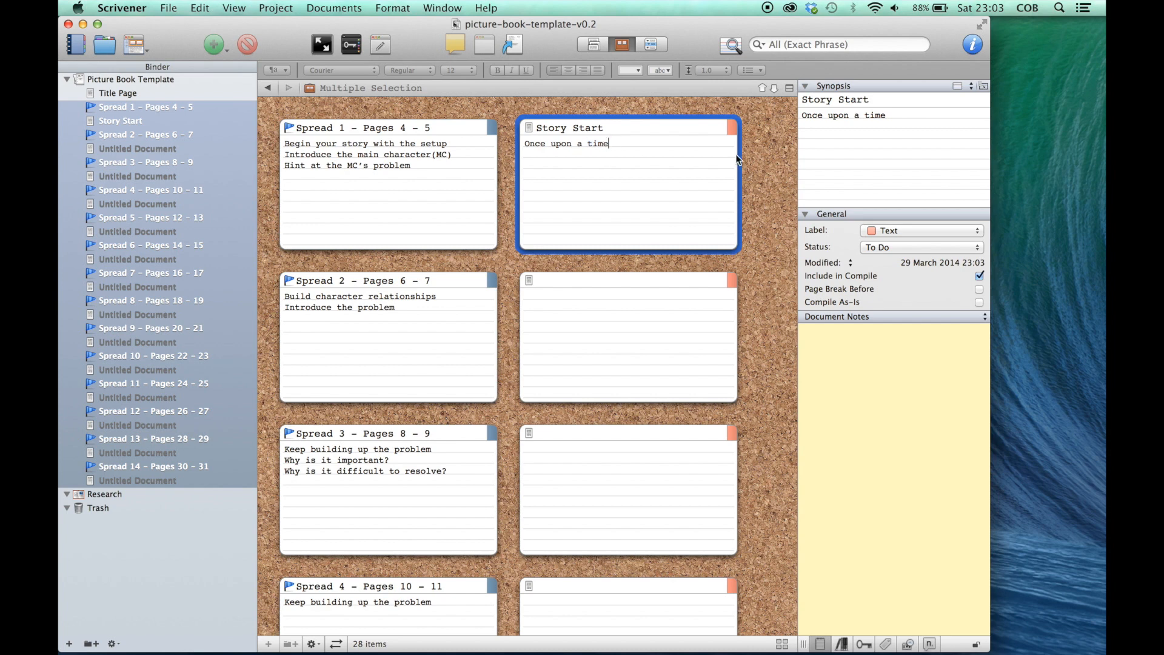
{"action": "double_click", "coordinate": [842, 116]}
{"action": "double_click", "coordinate": [630, 145]}
{"action": "type", "text": "t"}
{"action": "left_click", "coordinate": [877, 136]}
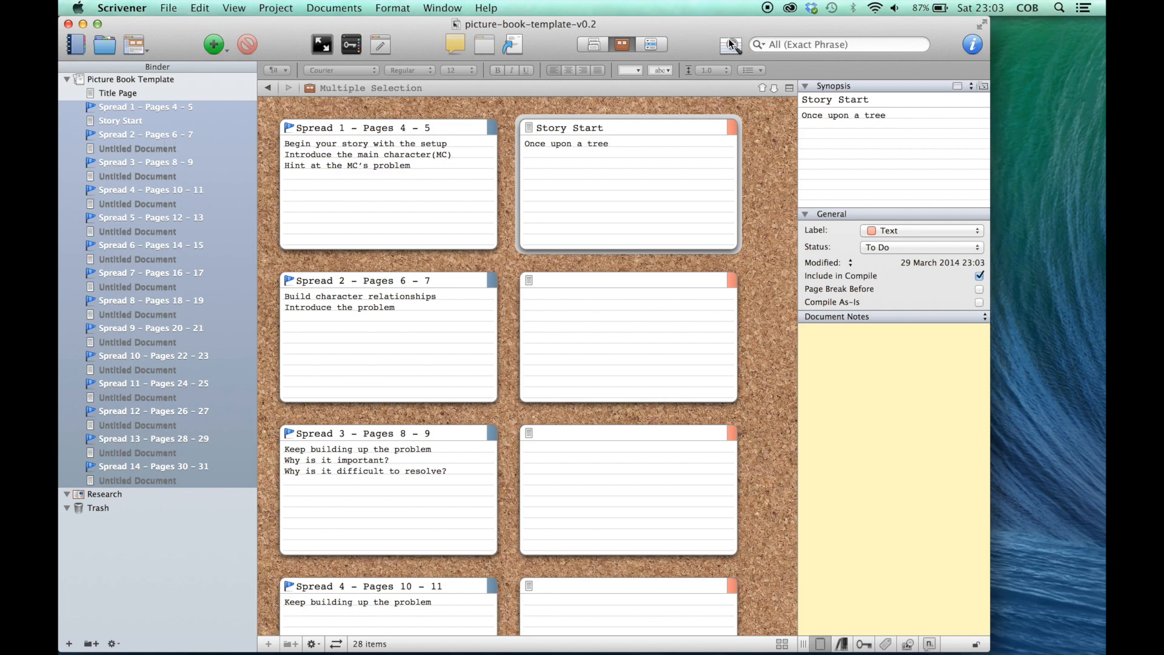
Step: Show the selected documents as combined text and compare the wording under Spread 1 with its synopsis
{"action": "left_click", "coordinate": [593, 46]}
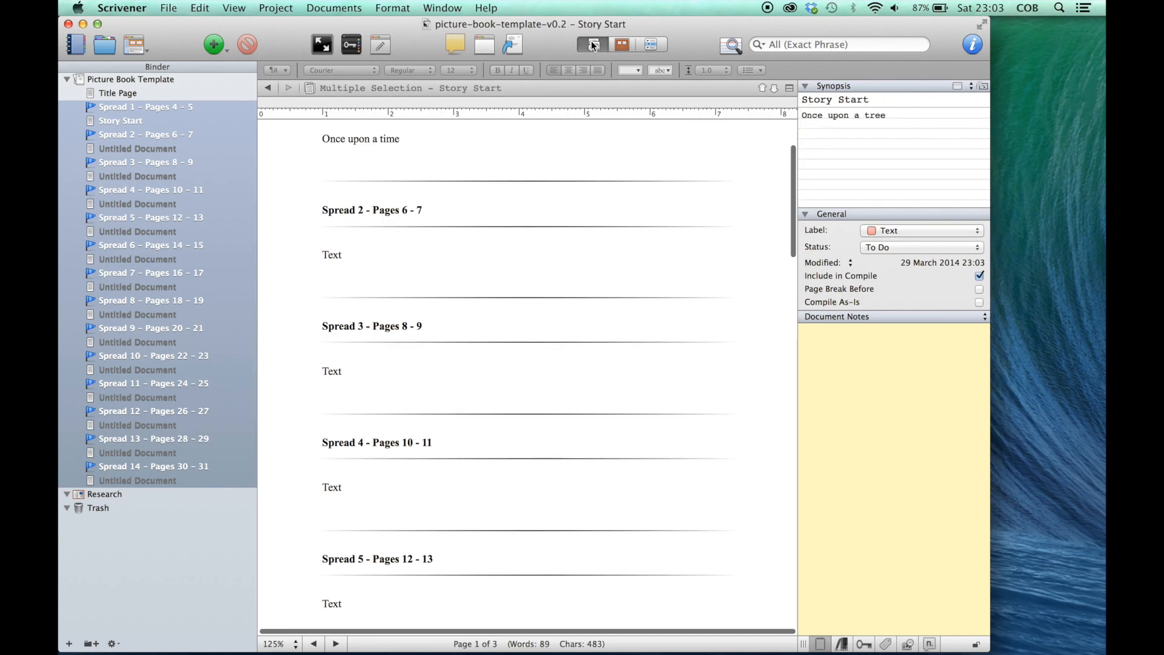
{"action": "scroll", "coordinate": [527, 295], "scroll_direction": "up", "scroll_amount": 3}
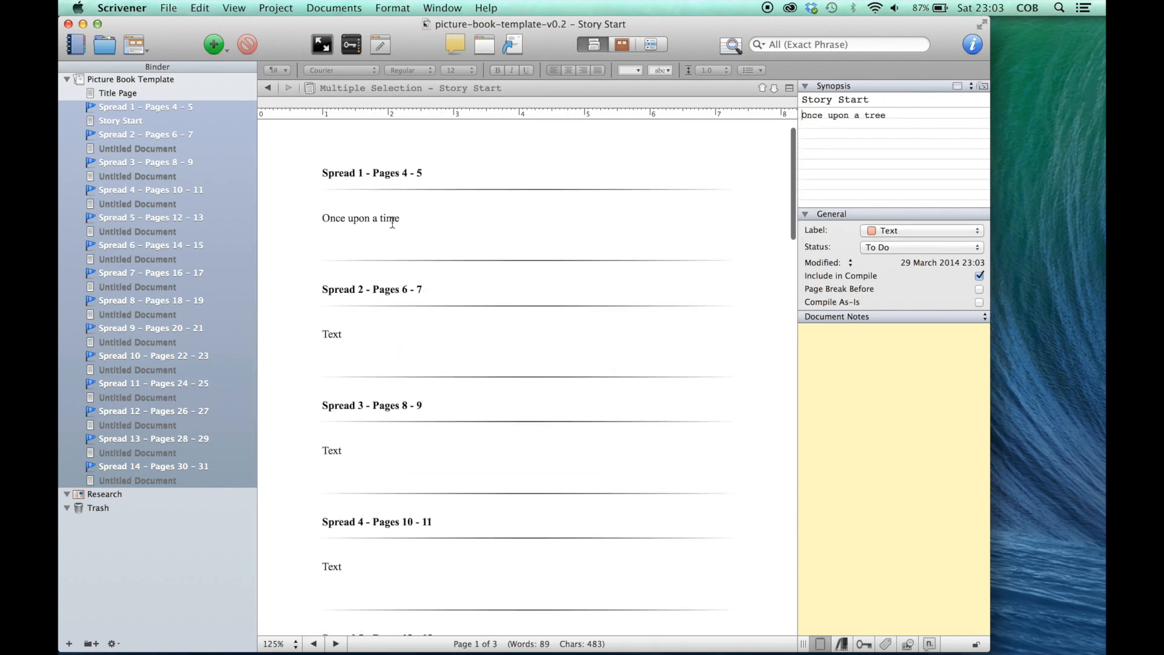
{"action": "left_click", "coordinate": [409, 228]}
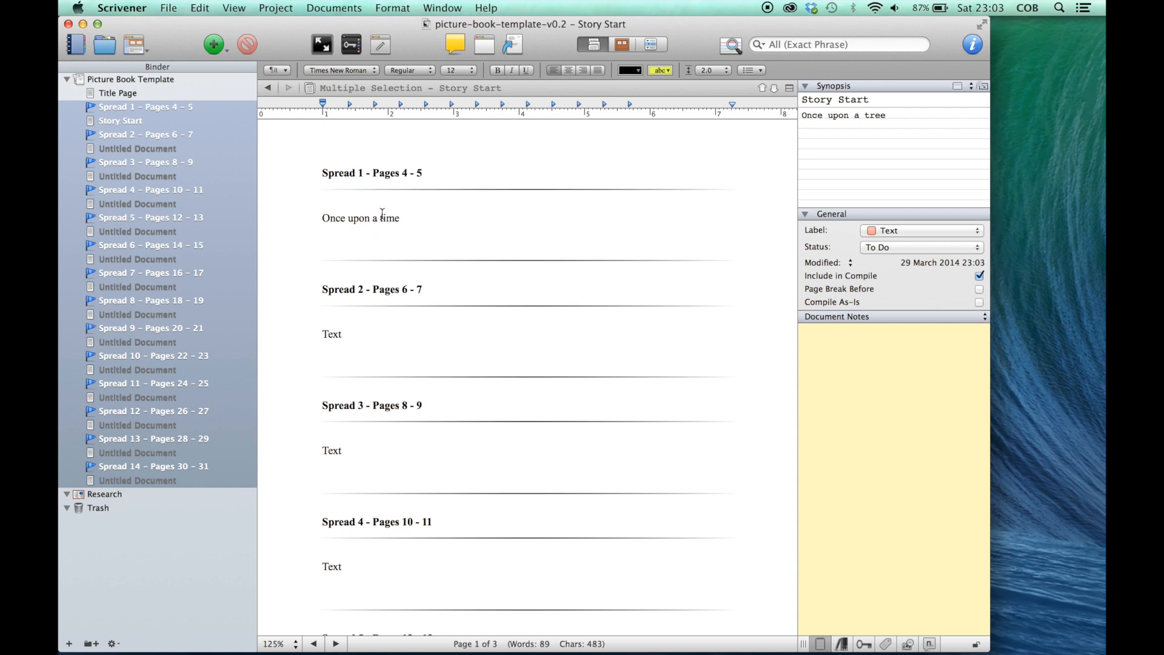
{"action": "scroll", "coordinate": [395, 212], "scroll_direction": "down", "scroll_amount": 2}
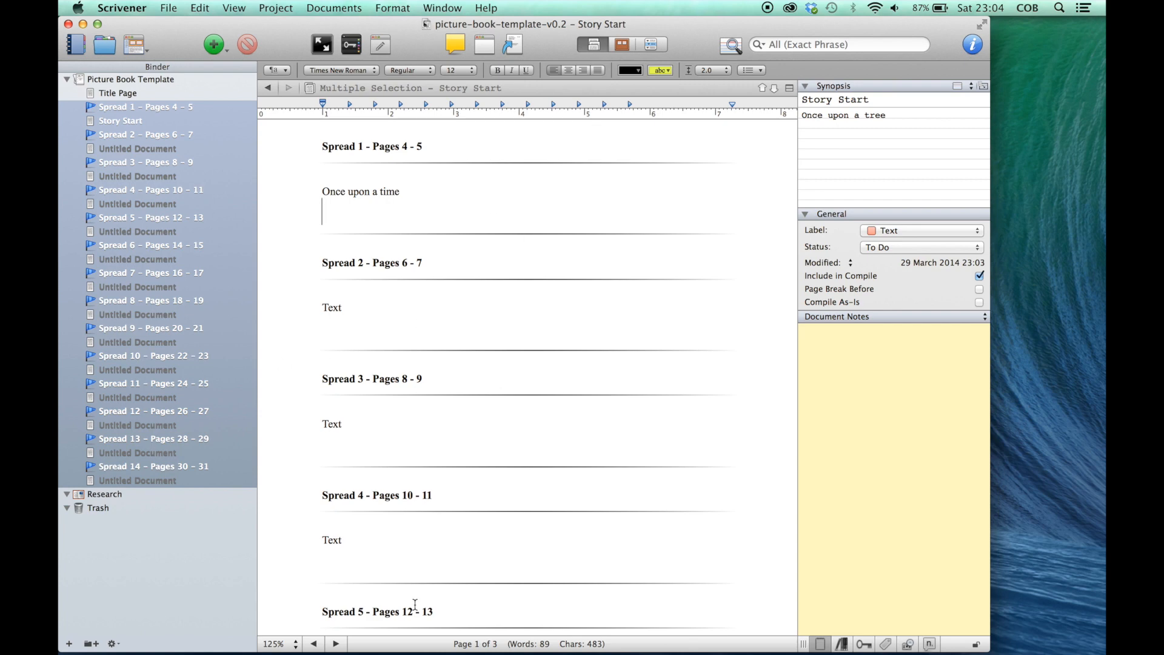
Step: Open the compile options and examine which title, spread and text documents are included in the contents
{"action": "left_click", "coordinate": [170, 8]}
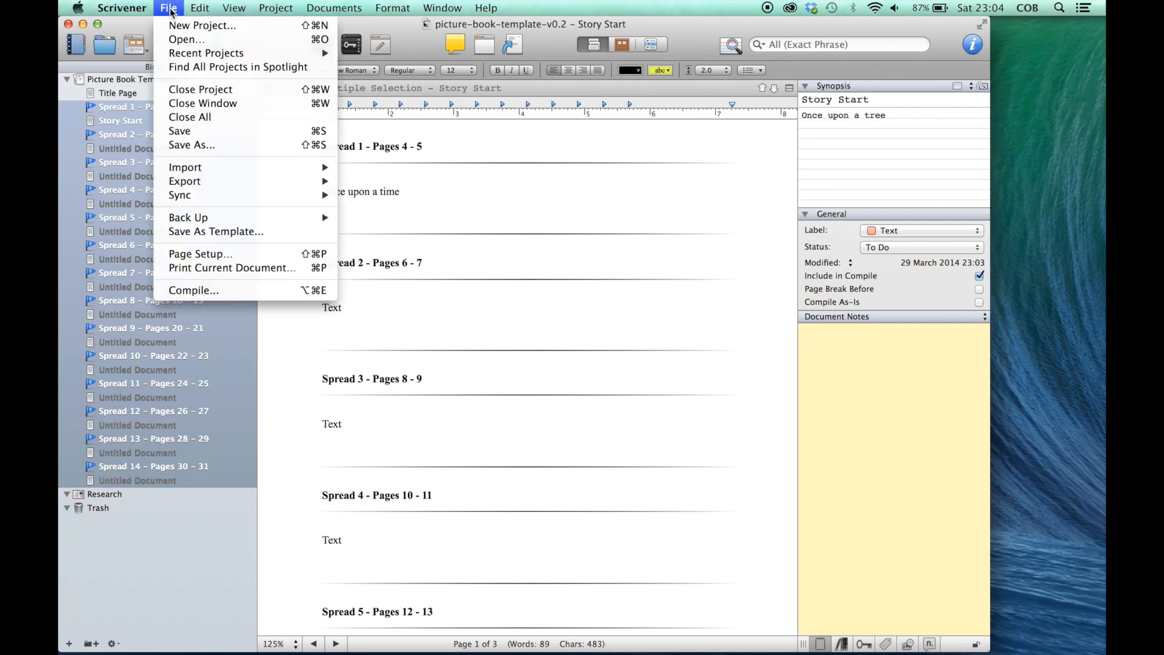
{"action": "left_click", "coordinate": [209, 291]}
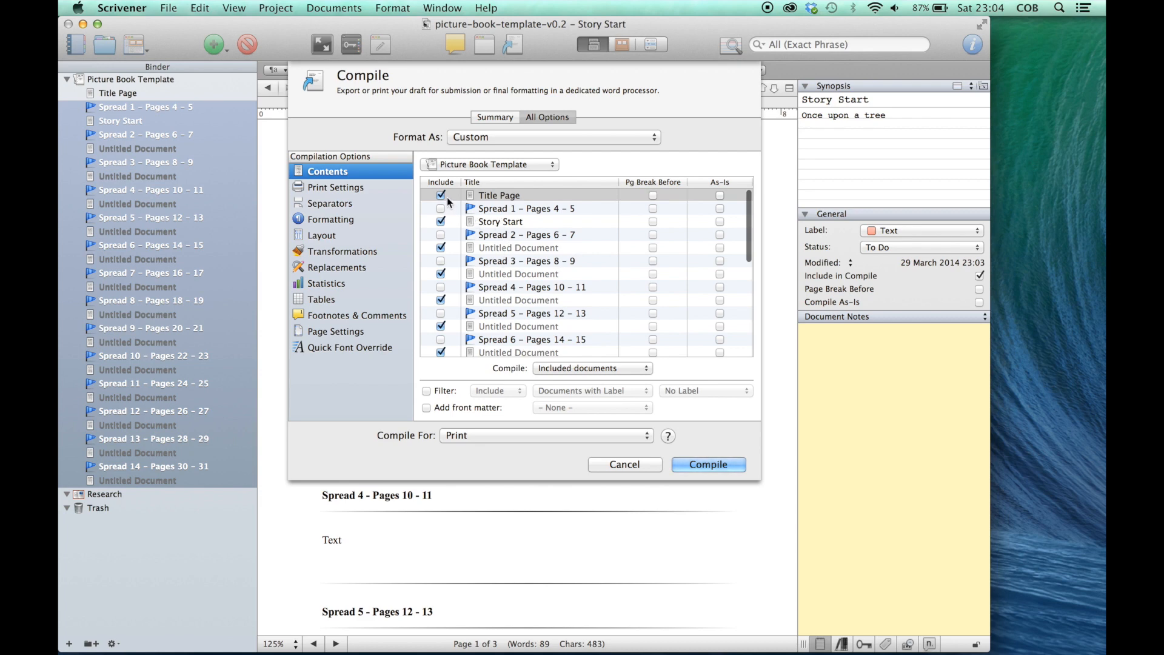
{"action": "scroll", "coordinate": [500, 223], "scroll_direction": "down", "scroll_amount": 1}
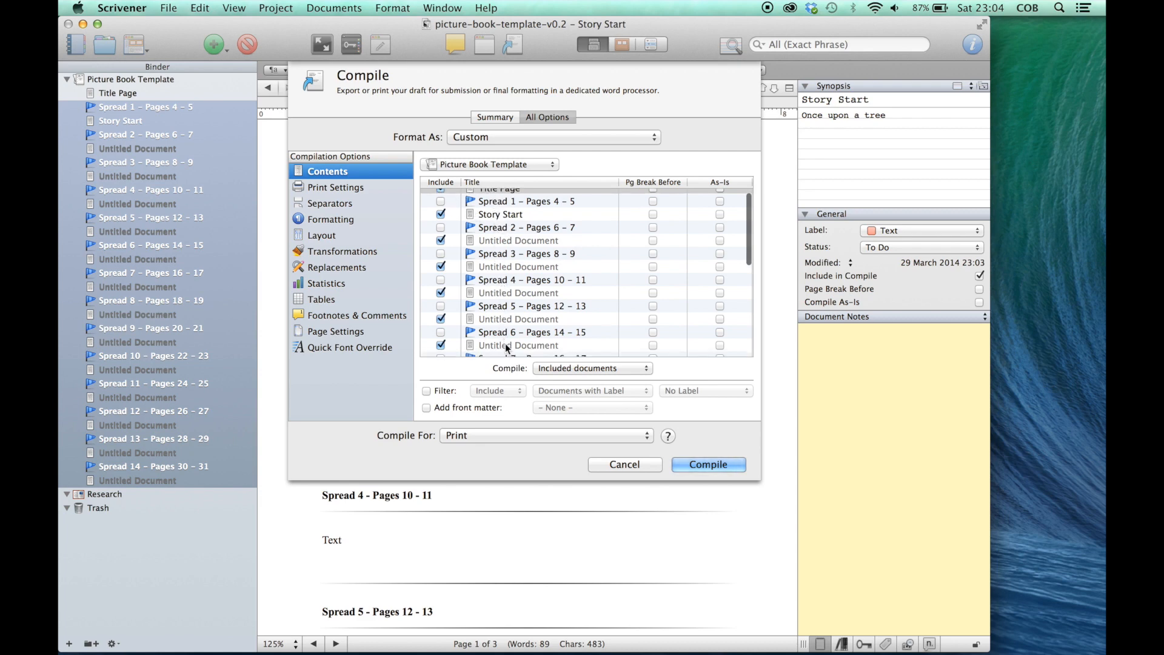
{"action": "scroll", "coordinate": [505, 339], "scroll_direction": "down", "scroll_amount": 5}
{"action": "scroll", "coordinate": [507, 348], "scroll_direction": "down", "scroll_amount": 4}
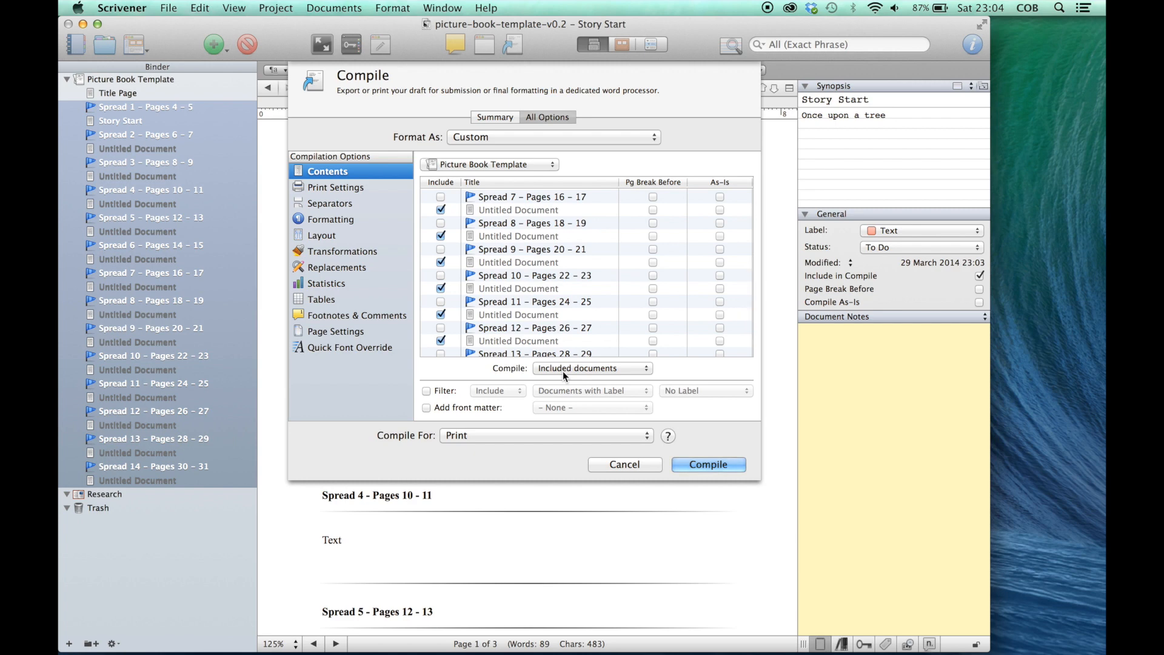
Step: Examine the compile print settings and the page margins, header and footer settings, and compile the manuscript for Print
{"action": "left_click", "coordinate": [330, 189]}
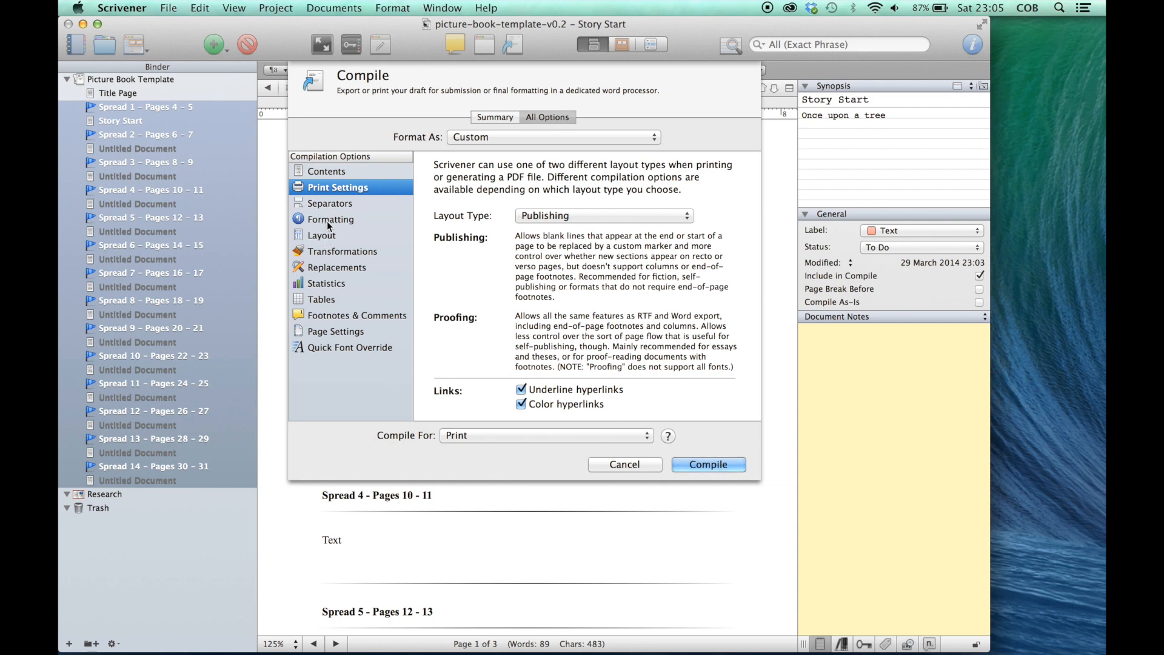
{"action": "left_click", "coordinate": [351, 334]}
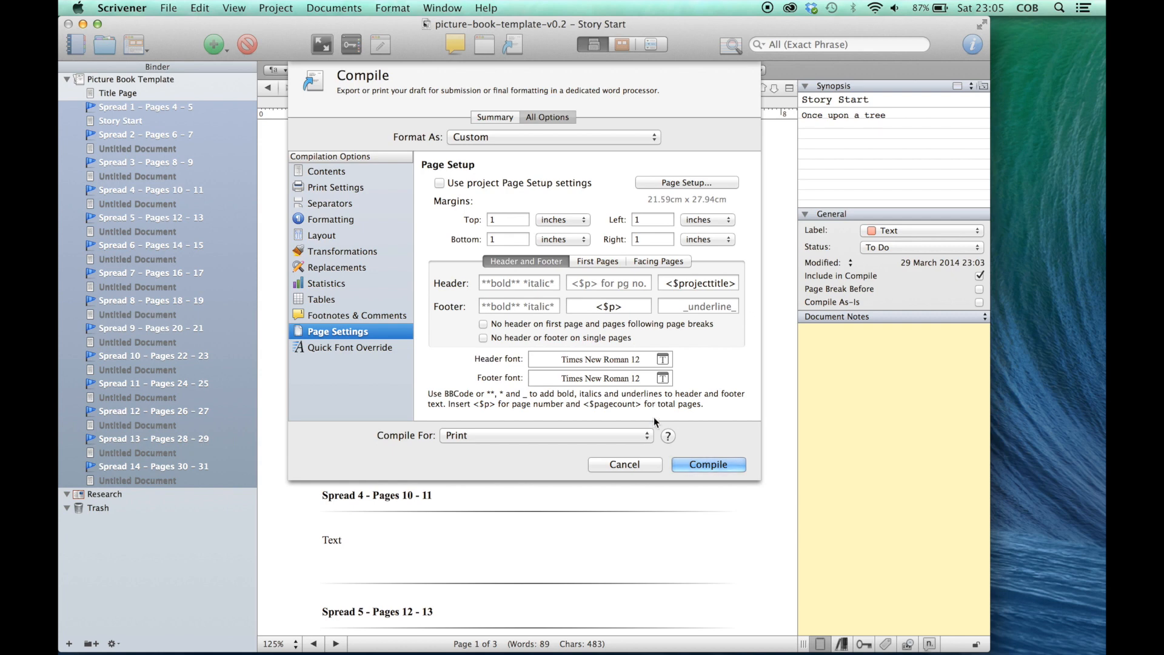
{"action": "left_click", "coordinate": [701, 465]}
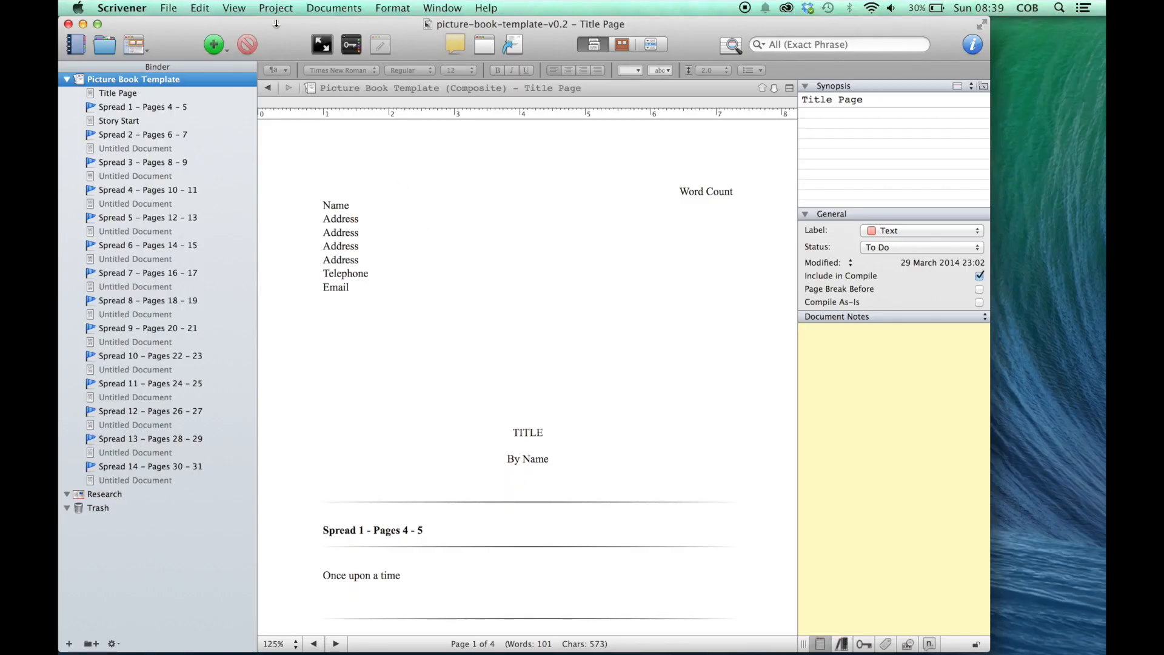
Step: Open the details for saving the project as a template and review its title, Fiction category, description and Manuscript icon
{"action": "left_click", "coordinate": [166, 8]}
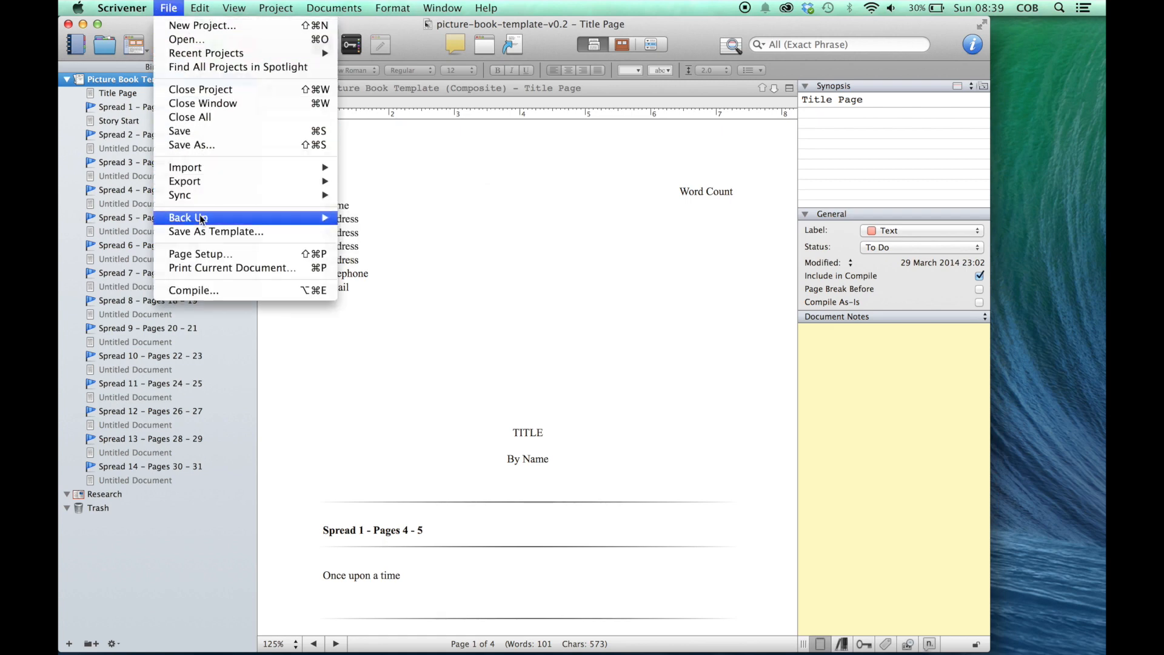
{"action": "left_click", "coordinate": [200, 232]}
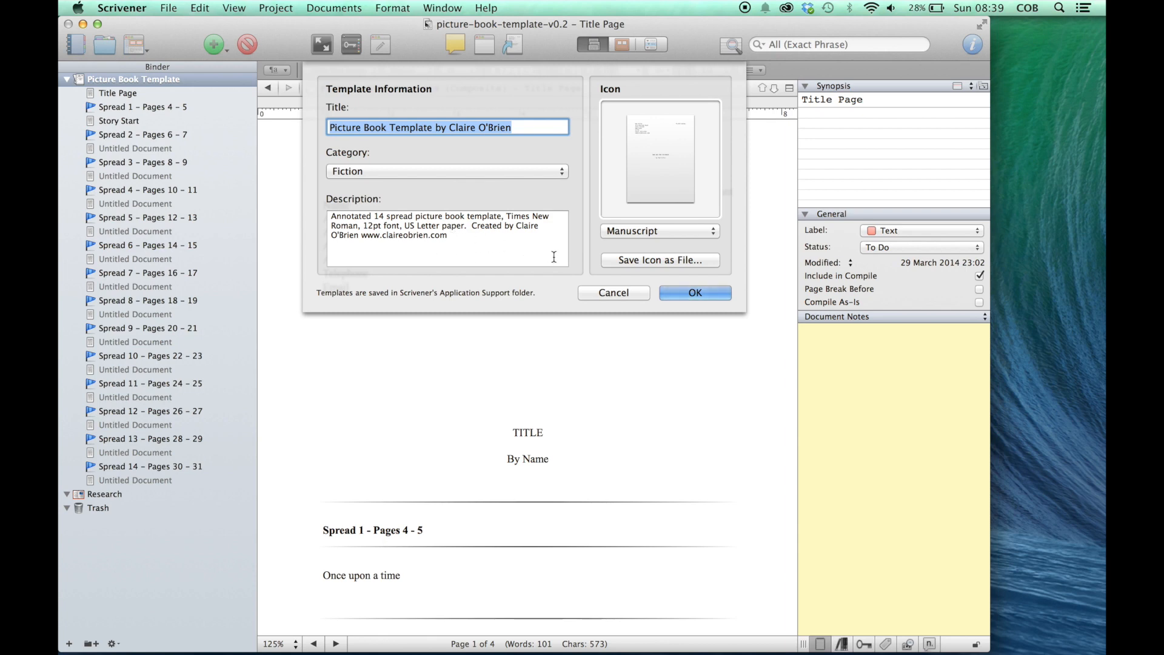
{"action": "left_click", "coordinate": [655, 232]}
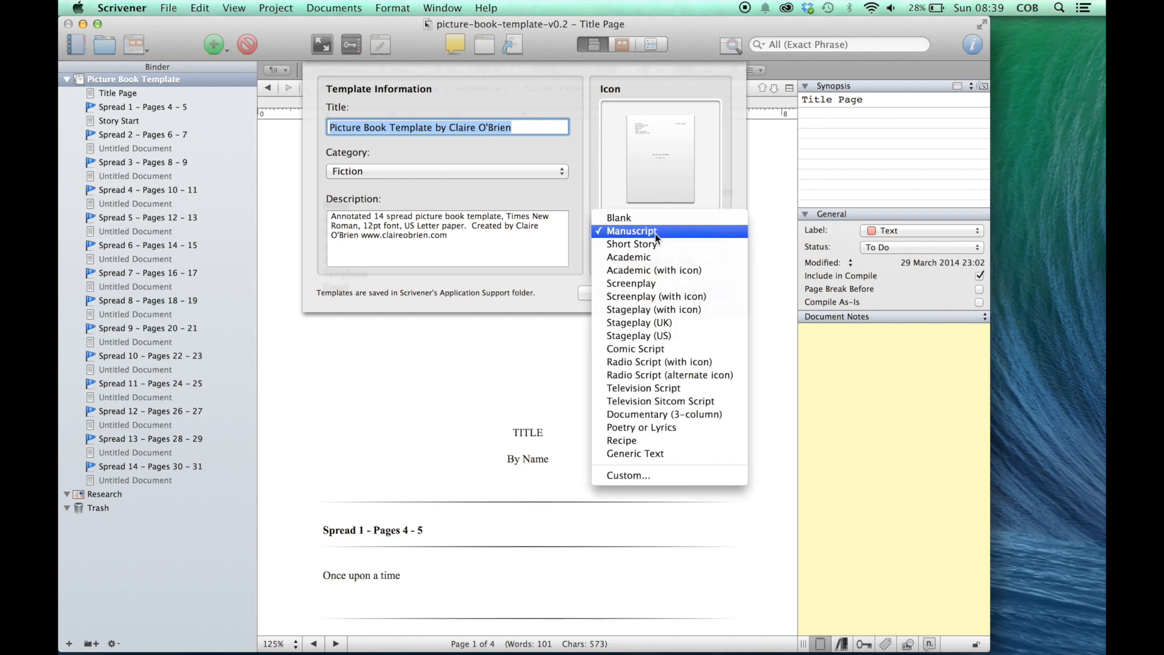
{"action": "left_click", "coordinate": [654, 231]}
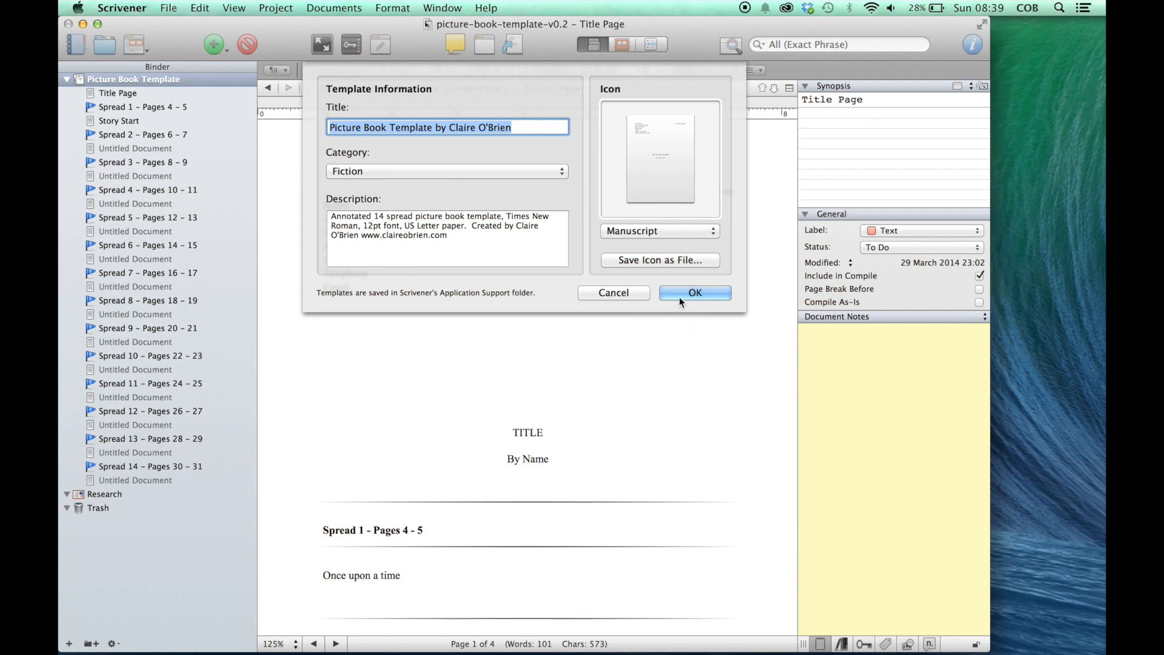
{"action": "left_click", "coordinate": [638, 292]}
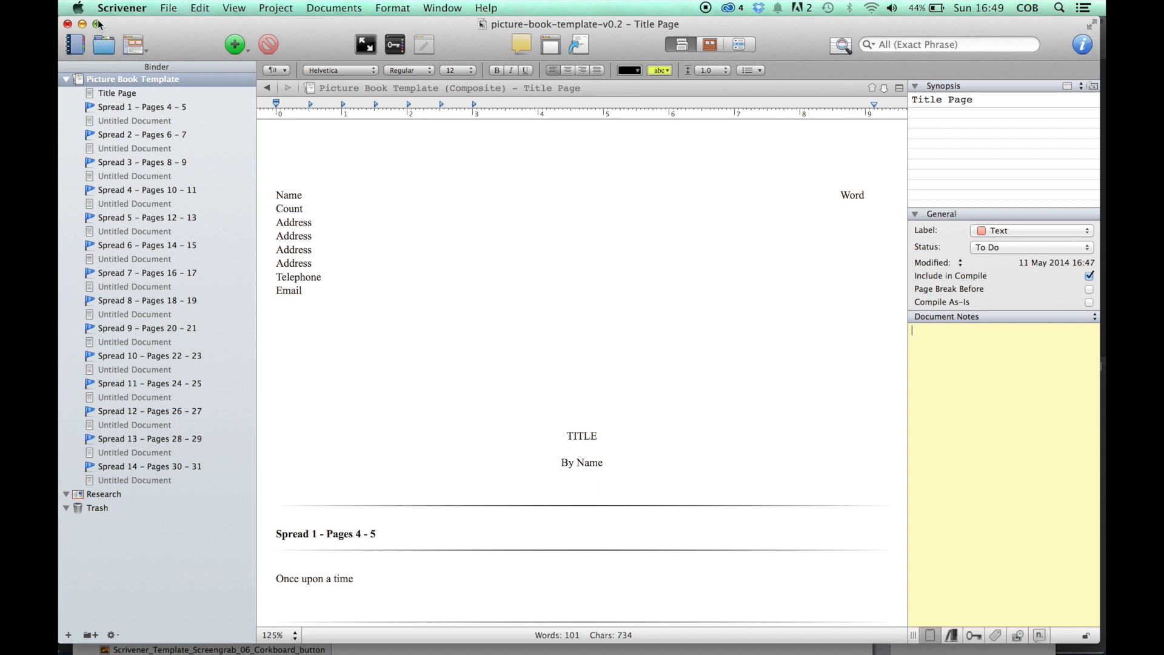
Step: Start a new project from the Picture Book template in the Fiction category and proceed to naming its file
{"action": "left_click", "coordinate": [169, 9]}
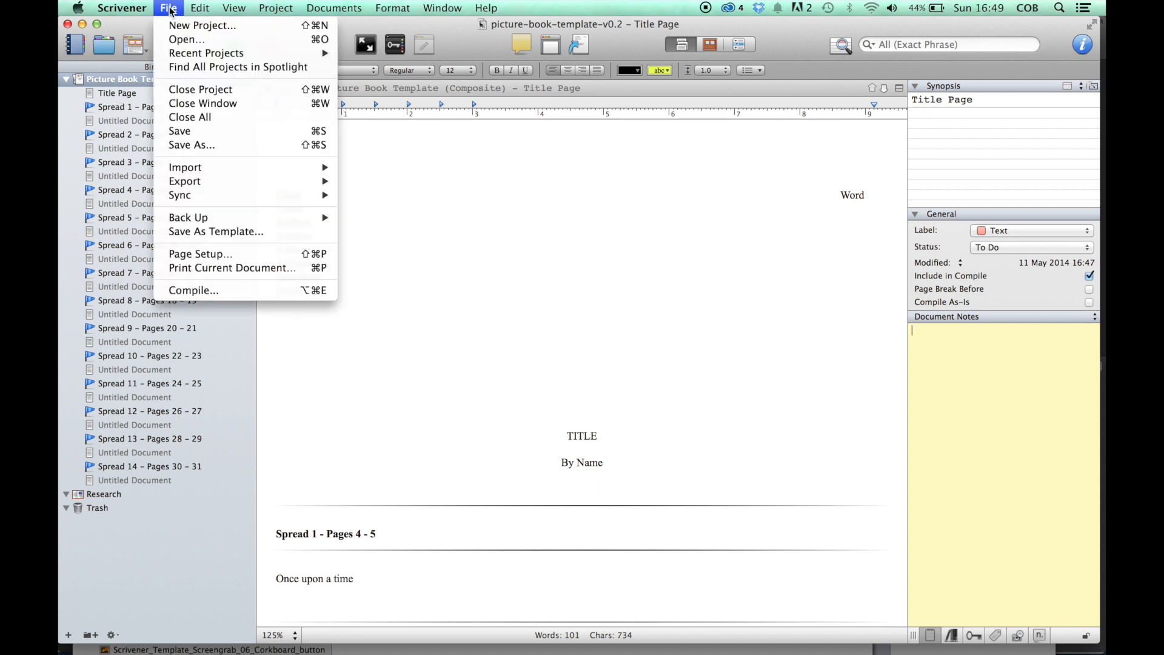
{"action": "left_click", "coordinate": [198, 26]}
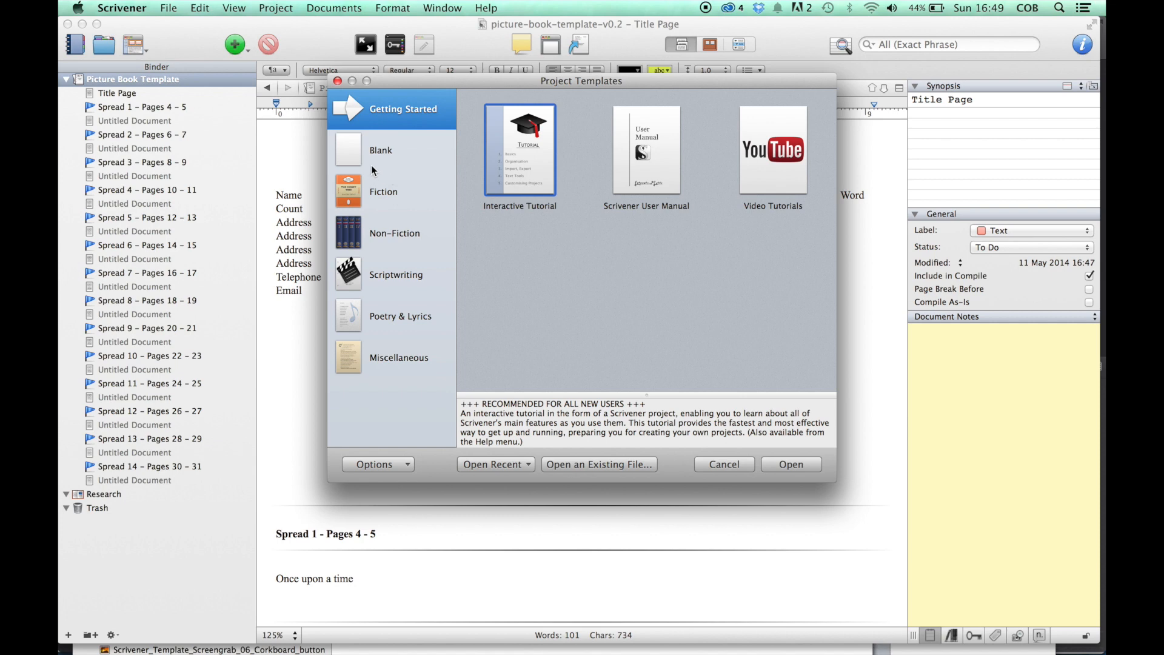
{"action": "left_click", "coordinate": [359, 197]}
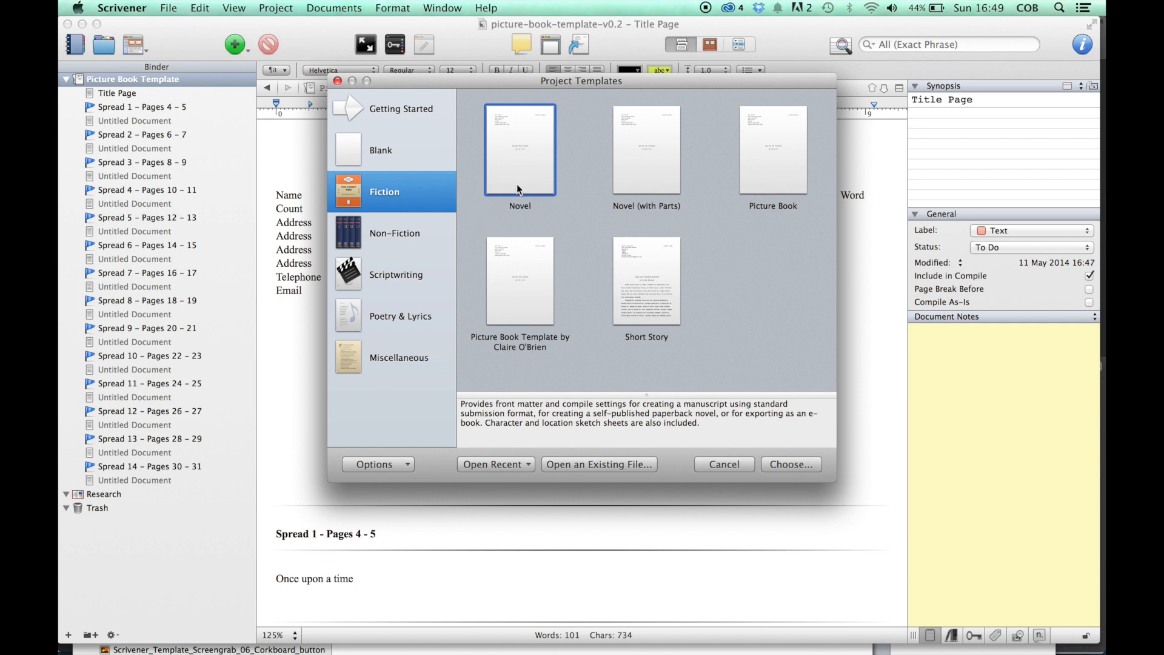
{"action": "left_click", "coordinate": [779, 160]}
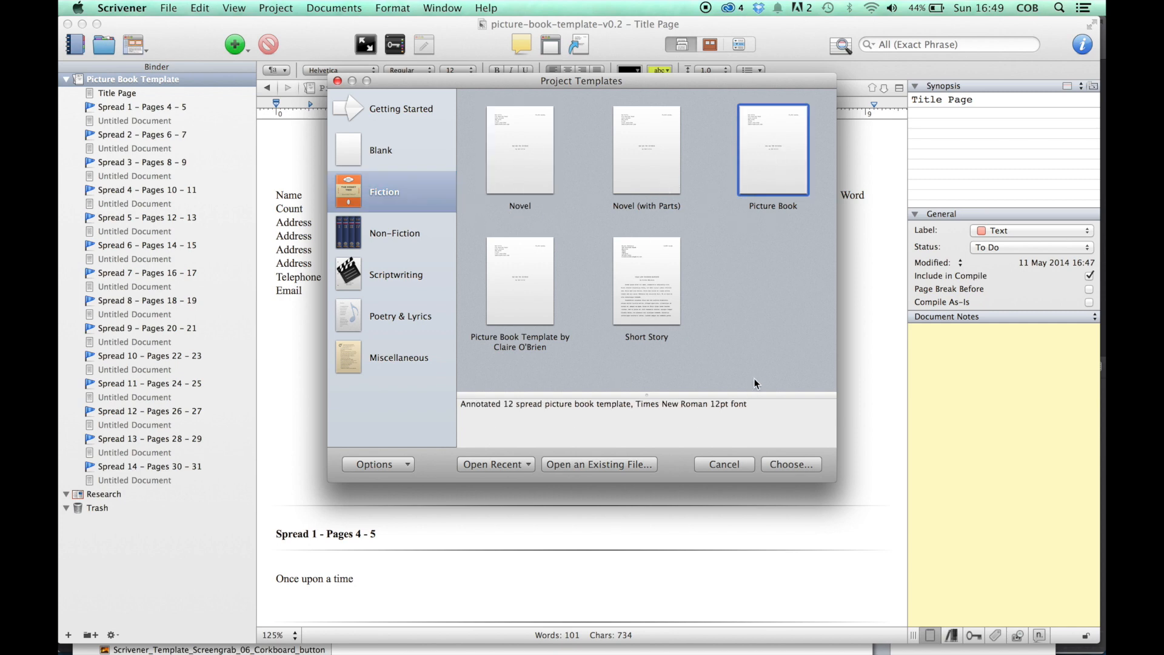
{"action": "left_click", "coordinate": [790, 464]}
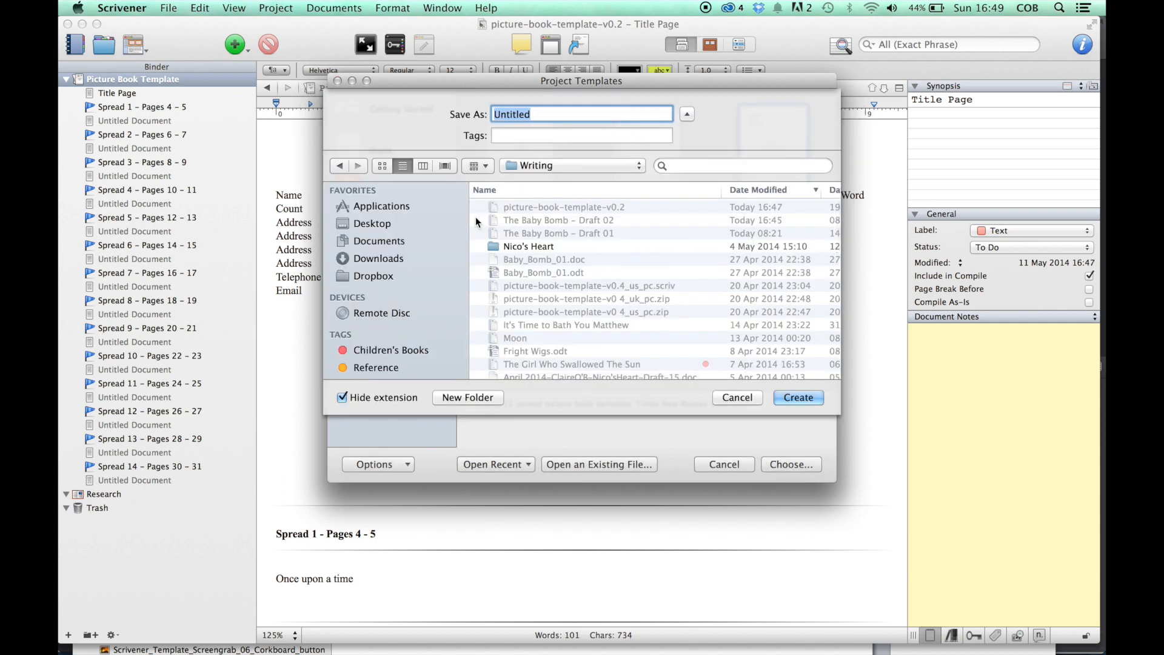